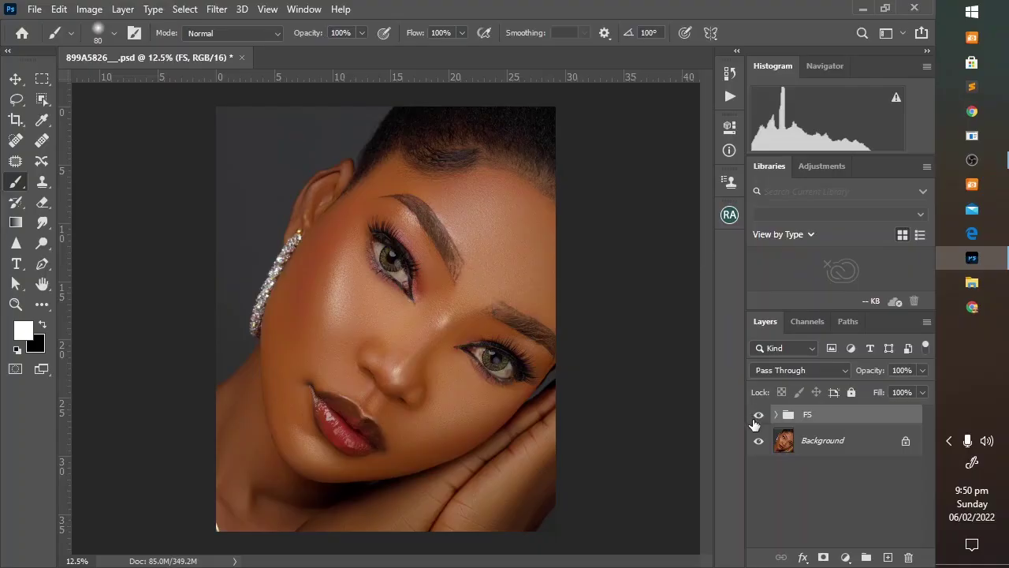
- Compare the portrait with and without the FS group and examine the layers inside that group
{"action": "left_click", "coordinate": [759, 418]}
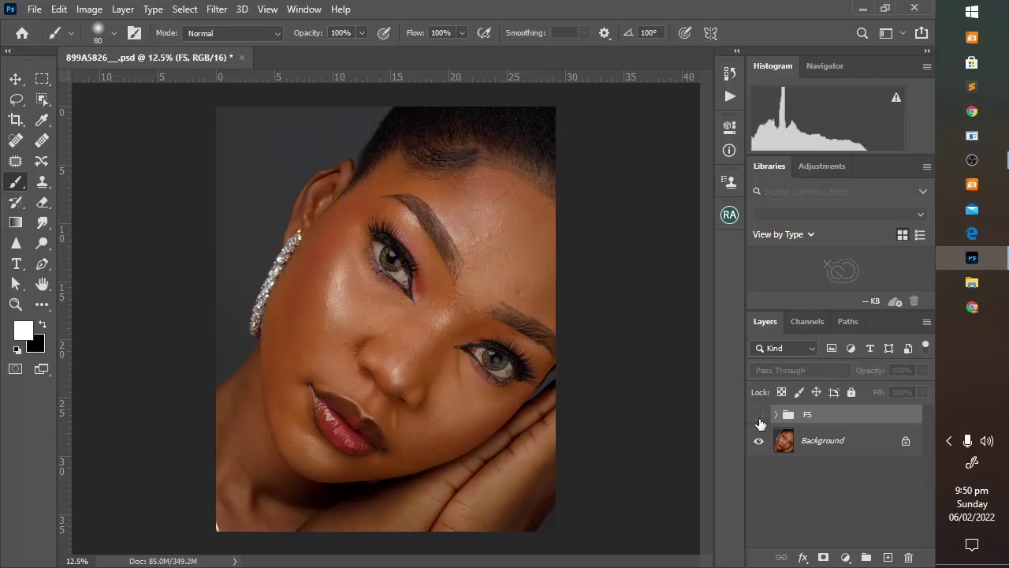
{"action": "left_click", "coordinate": [759, 418]}
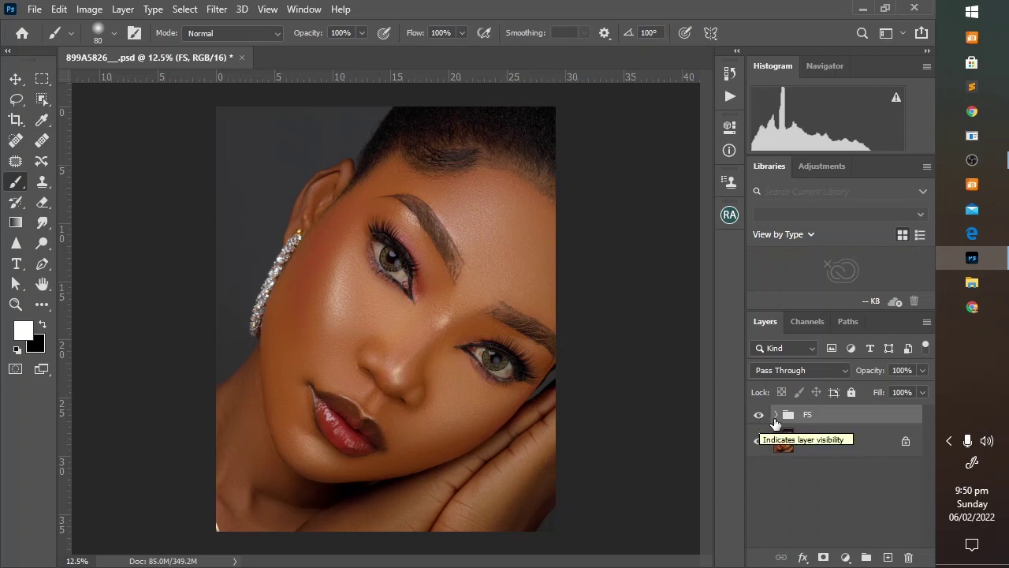
{"action": "left_click", "coordinate": [776, 415]}
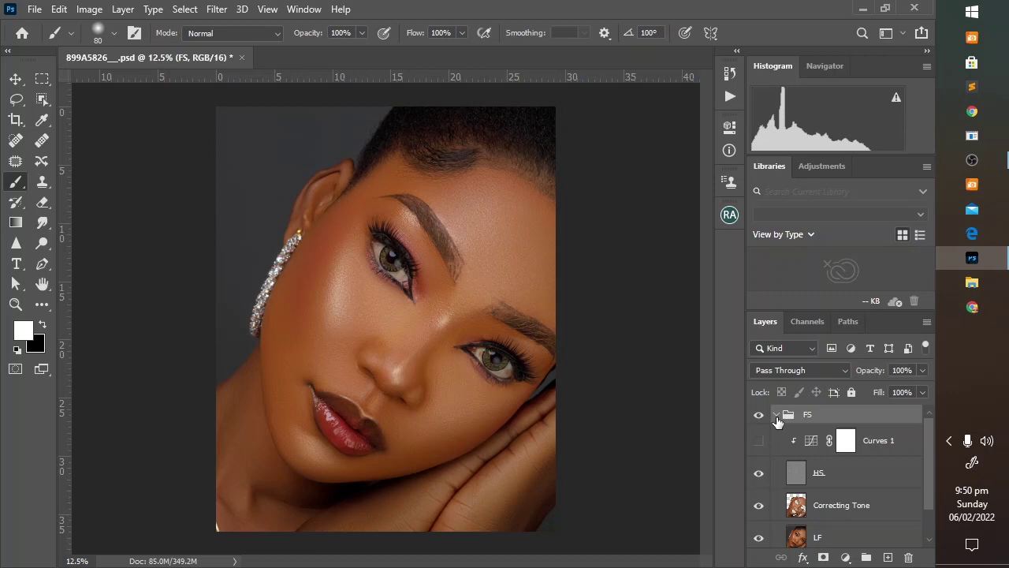
{"action": "scroll", "coordinate": [788, 457], "scroll_direction": "down", "scroll_amount": 1}
{"action": "scroll", "coordinate": [792, 508], "scroll_direction": "up", "scroll_amount": 1}
{"action": "scroll", "coordinate": [821, 477], "scroll_direction": "down", "scroll_amount": 1}
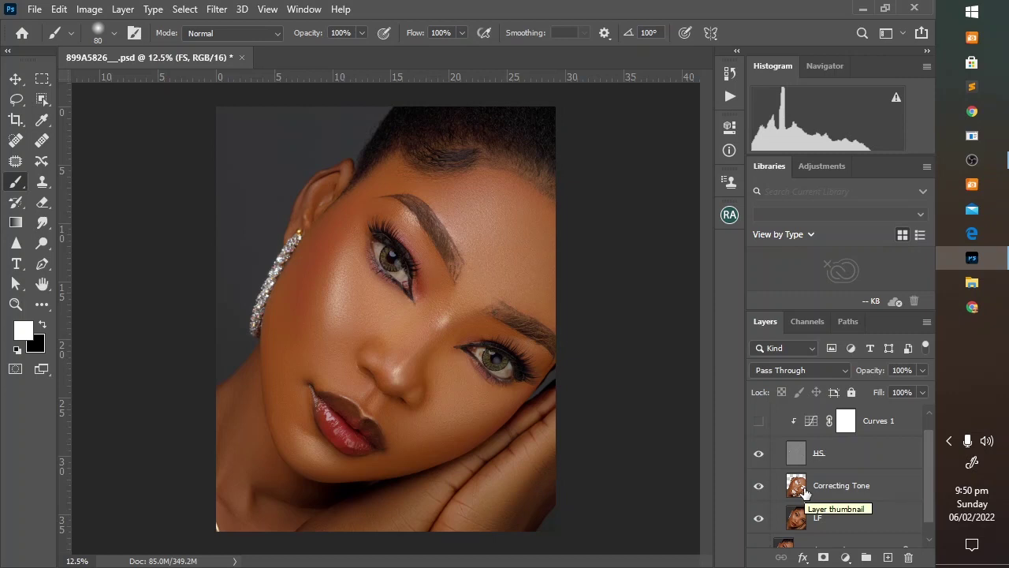
{"action": "scroll", "coordinate": [803, 493], "scroll_direction": "up", "scroll_amount": 1}
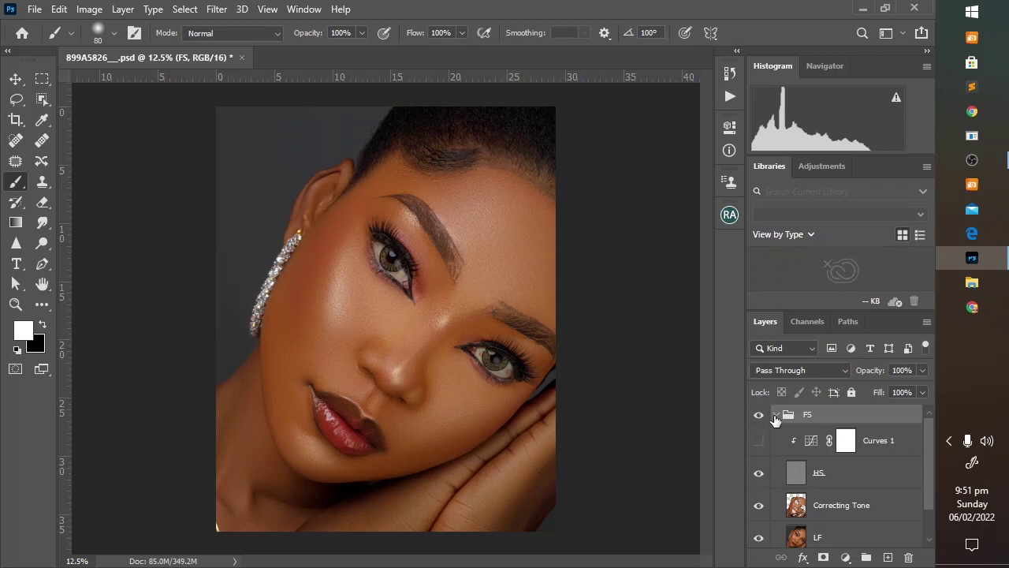
{"action": "left_click", "coordinate": [776, 416]}
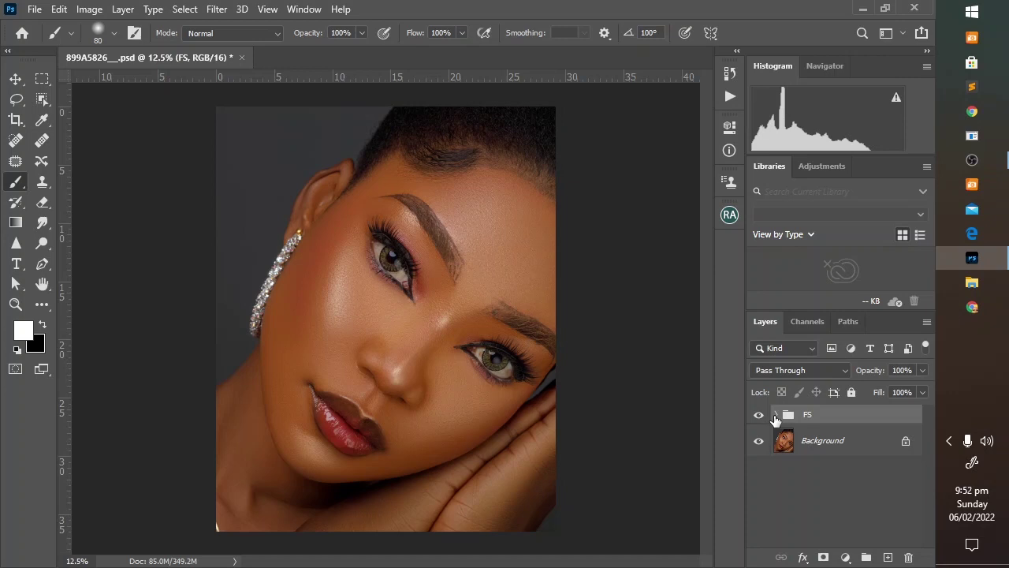
- Run the D&B Curves action to add dodge and burn curves layers above the FS group
{"action": "left_click", "coordinate": [728, 97]}
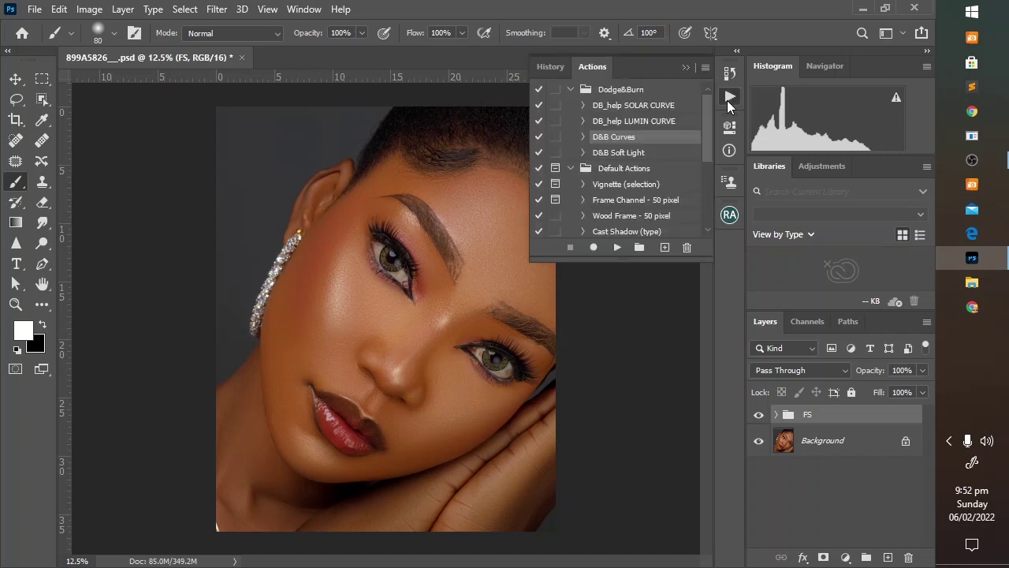
{"action": "left_click", "coordinate": [618, 246]}
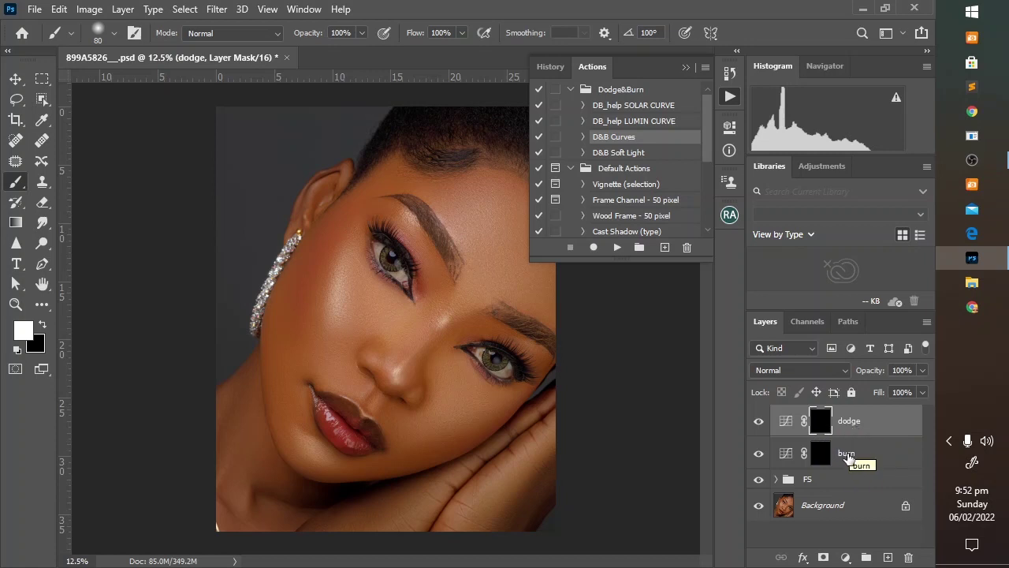
{"action": "left_click", "coordinate": [686, 66]}
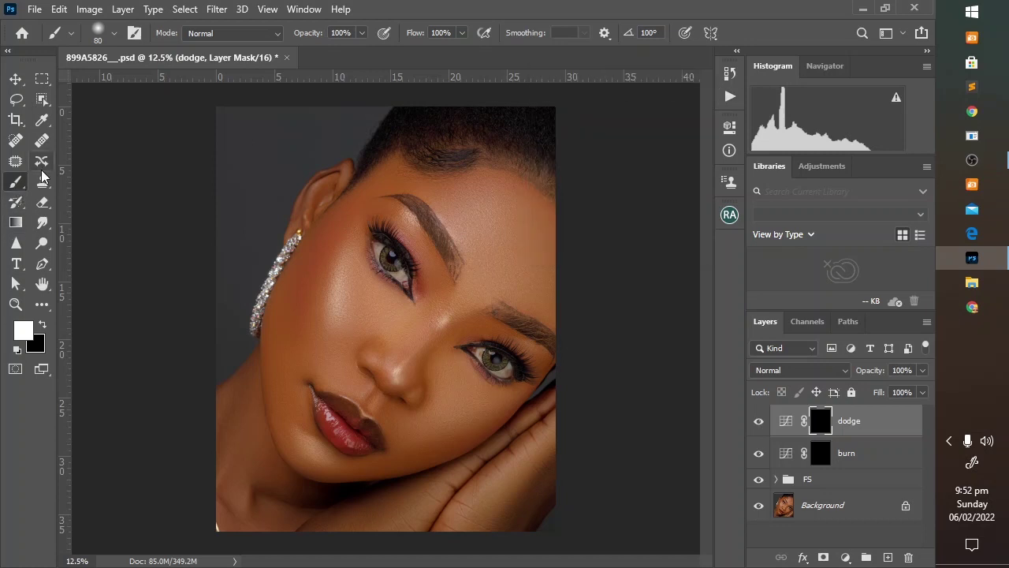
- Configure the brush with 70% opacity, 3% flow and a size of 300
{"action": "left_click_drag", "start_coordinate": [309, 36], "coordinate": [291, 47]}
{"action": "left_click_drag", "start_coordinate": [414, 37], "coordinate": [343, 56]}
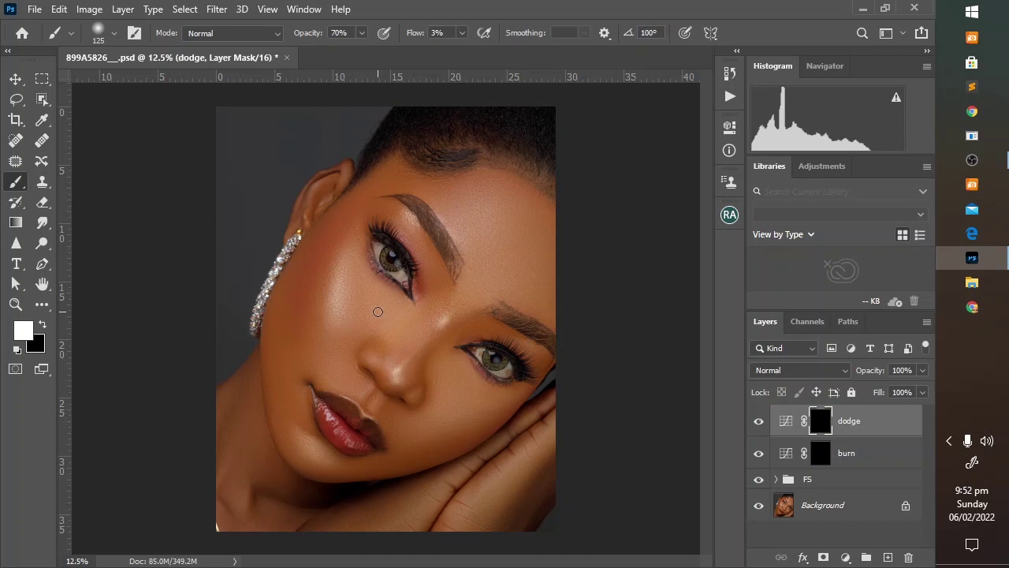
{"action": "key", "text": "bracketleft"}
{"action": "key", "text": "bracketleft"}
{"action": "key", "text": "bracketright"}
{"action": "key", "text": "bracketright"}
{"action": "key", "text": "bracketright"}
{"action": "key", "text": "bracketright"}
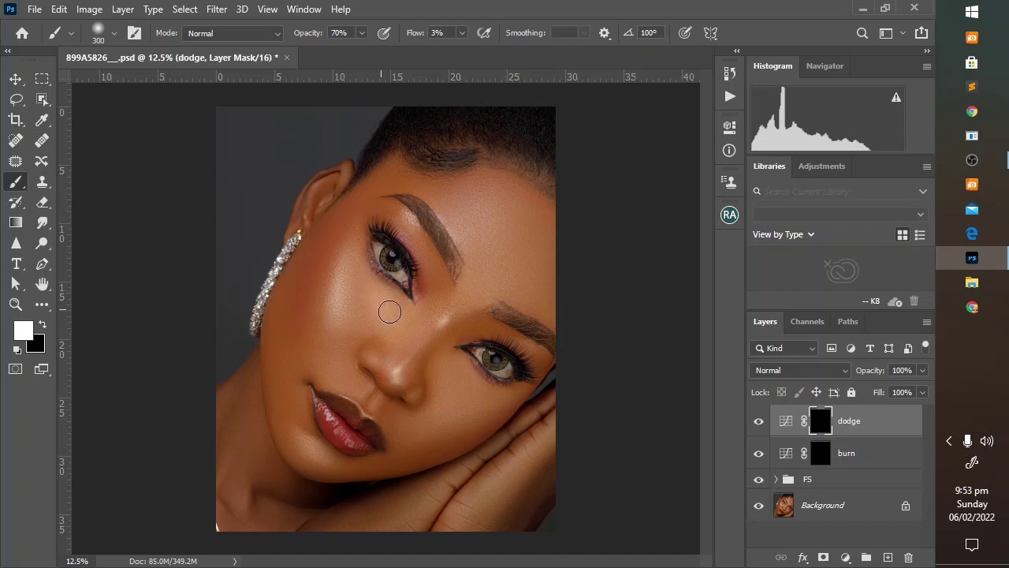
- Brighten the skin beneath both eyes by painting white on the dodge layer's mask, and compare with that layer hidden
{"action": "mouse_move", "coordinate": [384, 306]}
{"action": "left_mouse_down"}
{"action": "mouse_move", "coordinate": [361, 284]}
{"action": "mouse_move", "coordinate": [358, 294]}
{"action": "mouse_move", "coordinate": [361, 282]}
{"action": "mouse_move", "coordinate": [396, 303]}
{"action": "mouse_move", "coordinate": [368, 291]}
{"action": "mouse_move", "coordinate": [357, 248]}
{"action": "mouse_move", "coordinate": [353, 304]}
{"action": "mouse_move", "coordinate": [383, 320]}
{"action": "mouse_move", "coordinate": [348, 310]}
{"action": "mouse_move", "coordinate": [373, 314]}
{"action": "mouse_move", "coordinate": [357, 288]}
{"action": "mouse_move", "coordinate": [373, 314]}
{"action": "mouse_move", "coordinate": [337, 318]}
{"action": "mouse_move", "coordinate": [359, 283]}
{"action": "mouse_move", "coordinate": [382, 314]}
{"action": "mouse_move", "coordinate": [393, 302]}
{"action": "mouse_move", "coordinate": [361, 268]}
{"action": "mouse_move", "coordinate": [357, 242]}
{"action": "mouse_move", "coordinate": [352, 338]}
{"action": "mouse_move", "coordinate": [348, 328]}
{"action": "mouse_move", "coordinate": [368, 322]}
{"action": "mouse_move", "coordinate": [339, 329]}
{"action": "mouse_move", "coordinate": [366, 324]}
{"action": "mouse_move", "coordinate": [360, 252]}
{"action": "left_mouse_up"}
{"action": "key", "text": "bracketleft"}
{"action": "key", "text": "bracketleft"}
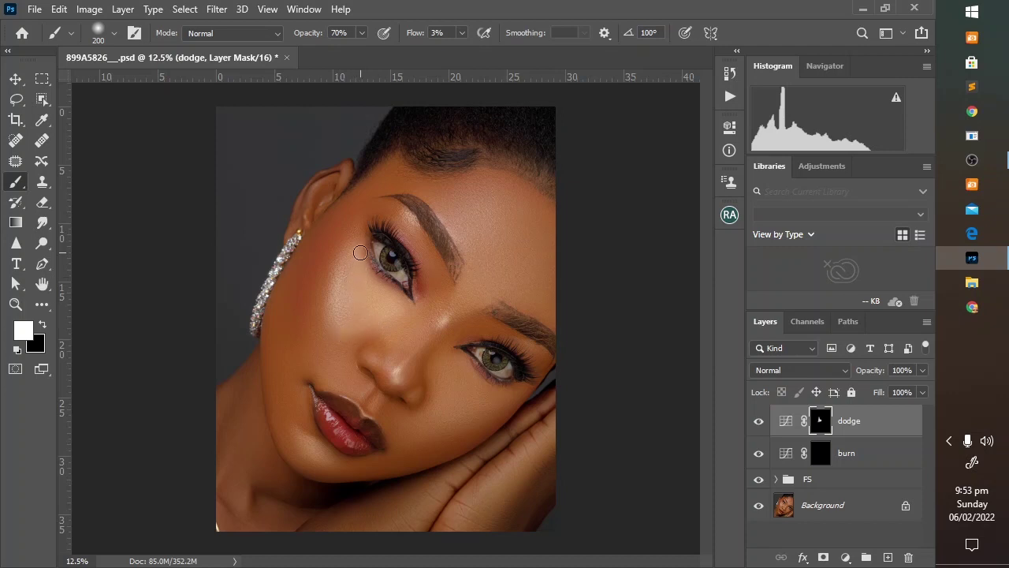
{"action": "mouse_move", "coordinate": [447, 373]}
{"action": "left_mouse_down"}
{"action": "mouse_move", "coordinate": [468, 387]}
{"action": "mouse_move", "coordinate": [459, 362]}
{"action": "mouse_move", "coordinate": [497, 397]}
{"action": "mouse_move", "coordinate": [463, 374]}
{"action": "mouse_move", "coordinate": [447, 386]}
{"action": "mouse_move", "coordinate": [446, 367]}
{"action": "mouse_move", "coordinate": [460, 412]}
{"action": "mouse_move", "coordinate": [510, 394]}
{"action": "mouse_move", "coordinate": [444, 405]}
{"action": "mouse_move", "coordinate": [453, 396]}
{"action": "mouse_move", "coordinate": [433, 412]}
{"action": "mouse_move", "coordinate": [462, 407]}
{"action": "mouse_move", "coordinate": [457, 398]}
{"action": "mouse_move", "coordinate": [433, 416]}
{"action": "mouse_move", "coordinate": [399, 421]}
{"action": "mouse_move", "coordinate": [467, 406]}
{"action": "left_mouse_up"}
{"action": "key", "text": "bracketright"}
{"action": "key", "text": "bracketright"}
{"action": "key", "text": "bracketleft"}
{"action": "key", "text": "bracketleft"}
{"action": "key", "text": "bracketright"}
{"action": "key", "text": "bracketleft"}
{"action": "key", "text": "bracketleft"}
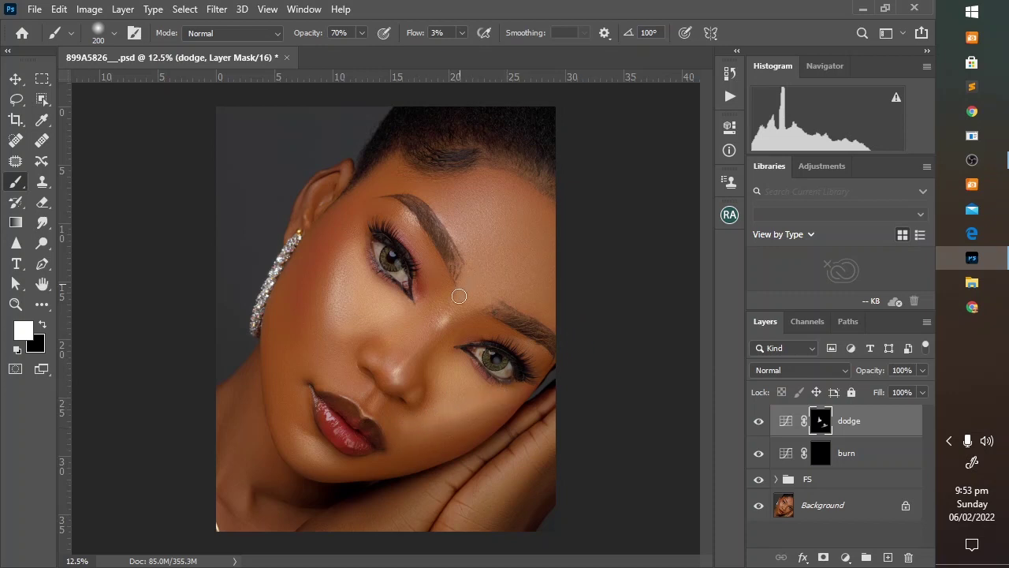
{"action": "left_click", "coordinate": [758, 424]}
{"action": "left_click", "coordinate": [759, 423]}
- Darken the outer cheek beside the earring by painting white on the burn layer's mask with a brush size of 400
{"action": "key", "text": "bracketleft"}
{"action": "key", "text": "bracketleft"}
{"action": "left_click", "coordinate": [821, 460]}
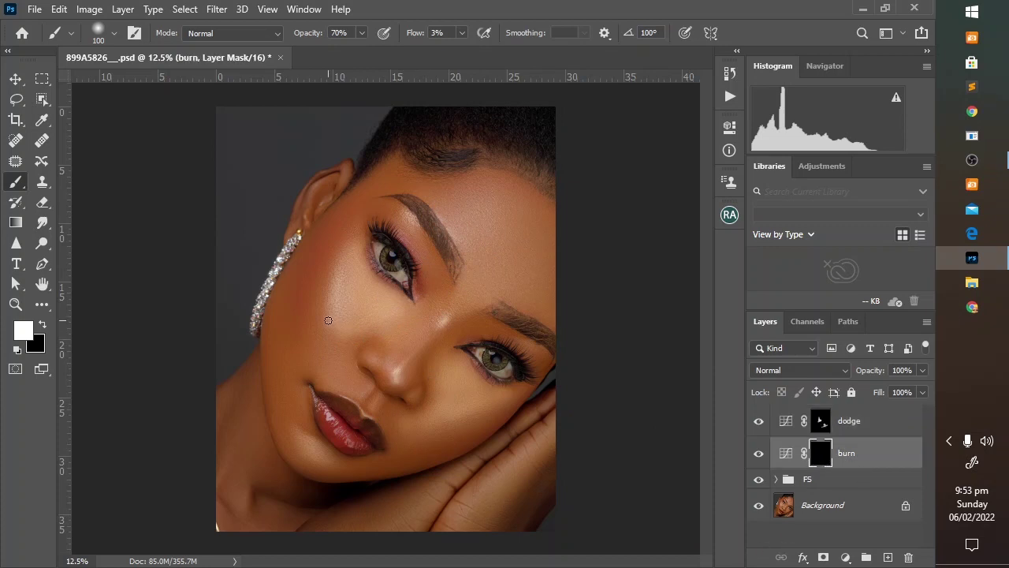
{"action": "key", "text": "bracketright"}
{"action": "key", "text": "bracketright"}
{"action": "key", "text": "bracketright"}
{"action": "key", "text": "bracketleft"}
{"action": "mouse_move", "coordinate": [338, 229]}
{"action": "left_mouse_down"}
{"action": "mouse_move", "coordinate": [286, 310]}
{"action": "mouse_move", "coordinate": [313, 263]}
{"action": "mouse_move", "coordinate": [301, 350]}
{"action": "left_mouse_up"}
- Refine the face shading on the burn mask with a smaller brush of size 80, and compare with the burn layer hidden
{"action": "left_click", "coordinate": [15, 304]}
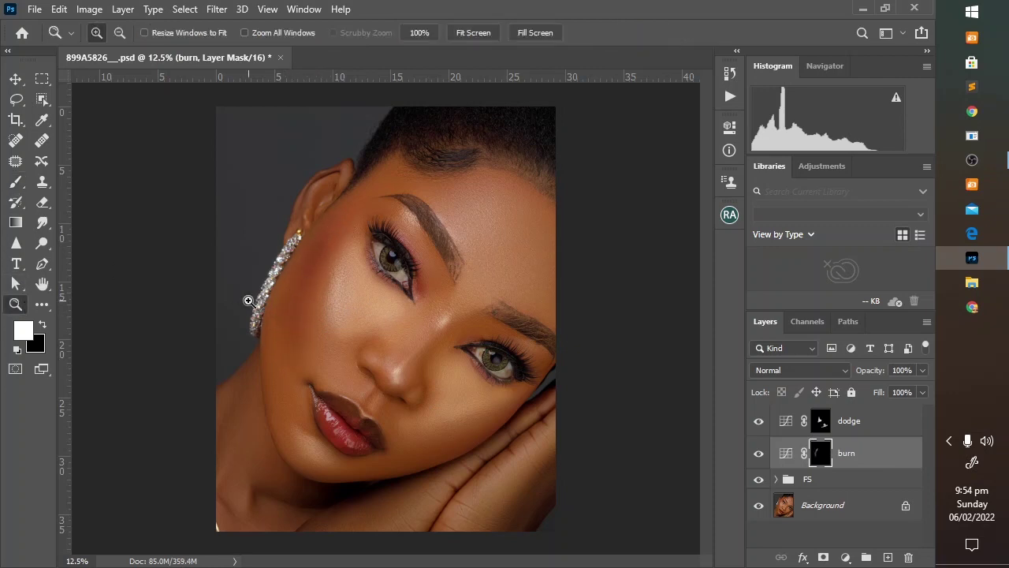
{"action": "left_click", "coordinate": [251, 299]}
{"action": "left_click_drag", "start_coordinate": [326, 354], "coordinate": [313, 311]}
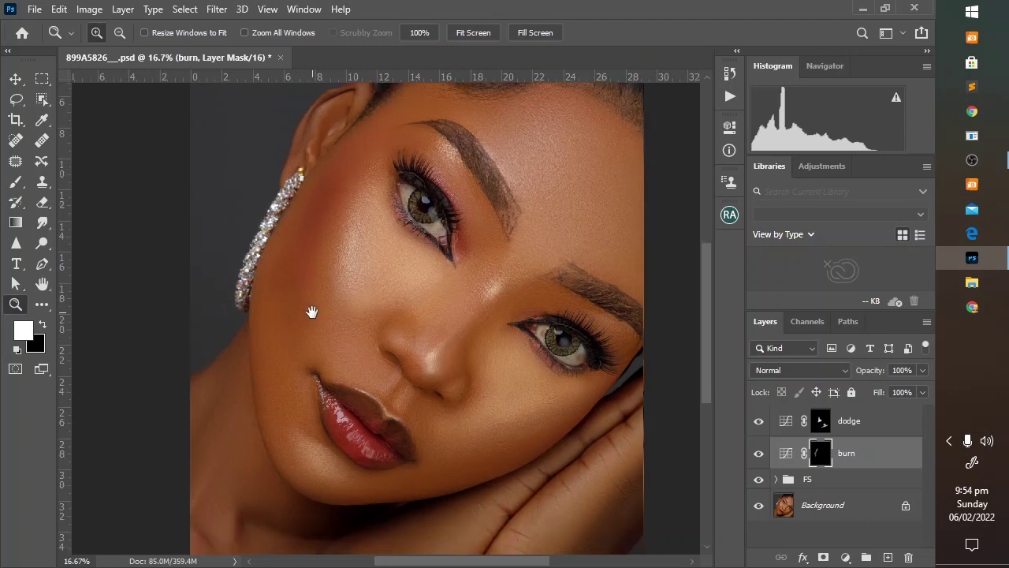
{"action": "left_click", "coordinate": [15, 181]}
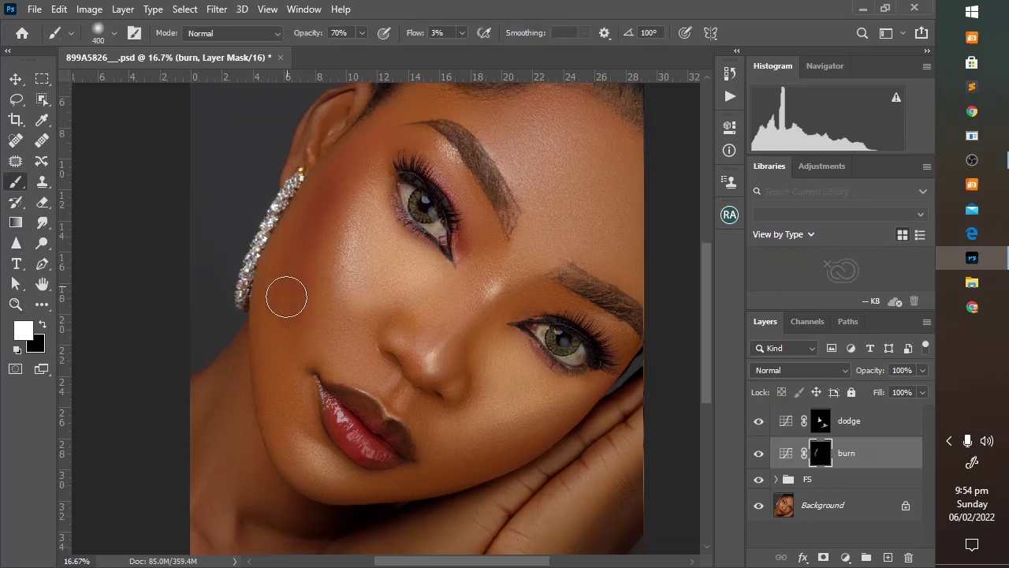
{"action": "key", "text": "bracketleft"}
{"action": "key", "text": "bracketleft"}
{"action": "key", "text": "bracketleft"}
{"action": "key", "text": "bracketleft"}
{"action": "key", "text": "bracketleft"}
{"action": "key", "text": "bracketleft"}
{"action": "key", "text": "bracketleft"}
{"action": "left_click", "coordinate": [761, 455]}
{"action": "left_click", "coordinate": [760, 455]}
{"action": "left_click", "coordinate": [761, 455]}
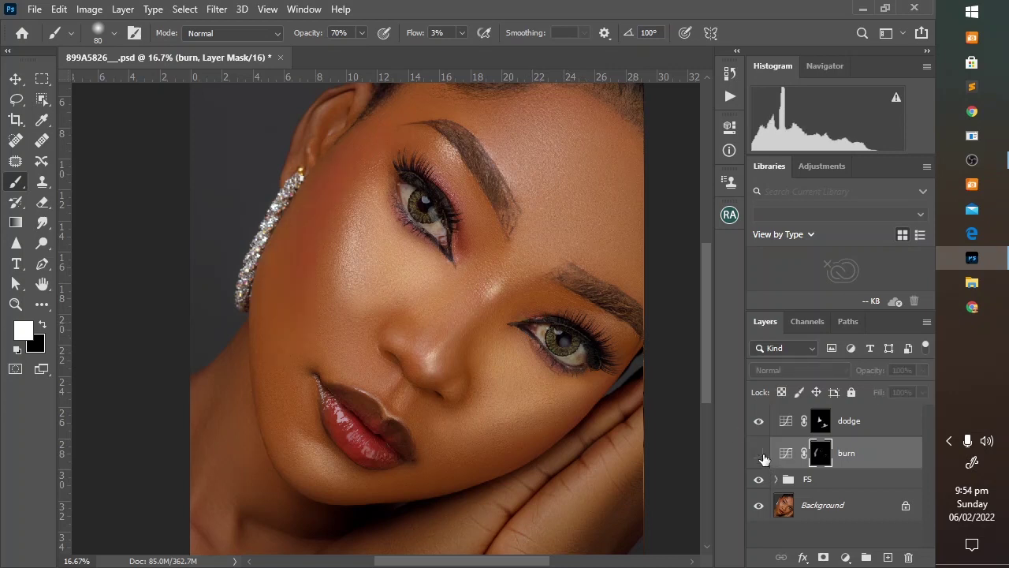
{"action": "left_click", "coordinate": [761, 455]}
- Deepen the burn along the jaw edge and outer cheek up toward the temple with a 200 brush, and compare with the layer hidden
{"action": "key", "text": "bracketright"}
{"action": "key", "text": "bracketright"}
{"action": "key", "text": "bracketright"}
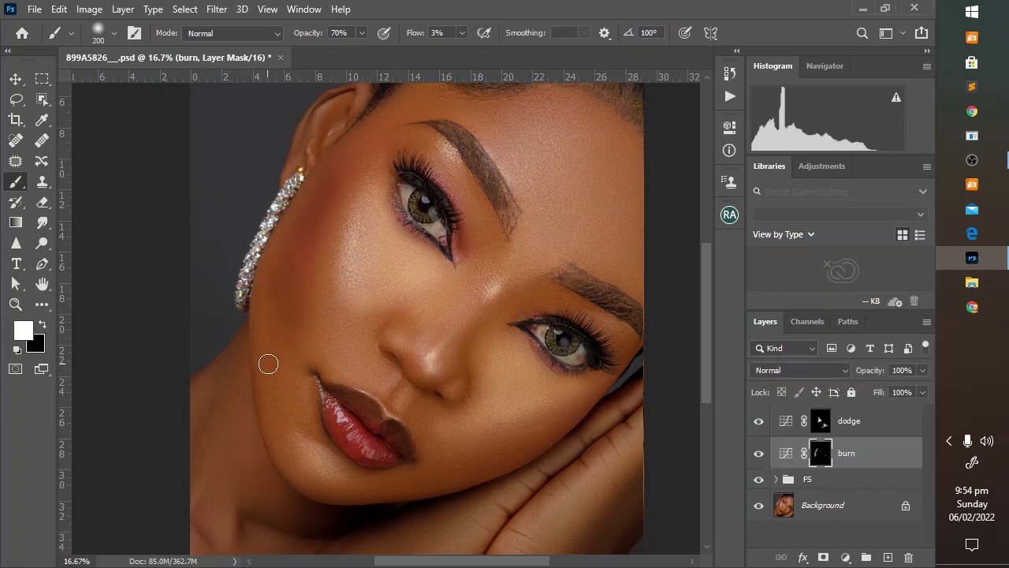
{"action": "mouse_move", "coordinate": [266, 362]}
{"action": "left_mouse_down"}
{"action": "mouse_move", "coordinate": [279, 396]}
{"action": "mouse_move", "coordinate": [272, 319]}
{"action": "left_mouse_up"}
{"action": "key", "text": "bracketleft"}
{"action": "mouse_move", "coordinate": [285, 255]}
{"action": "left_mouse_down"}
{"action": "mouse_move", "coordinate": [358, 146]}
{"action": "mouse_move", "coordinate": [333, 159]}
{"action": "mouse_move", "coordinate": [334, 192]}
{"action": "left_mouse_up"}
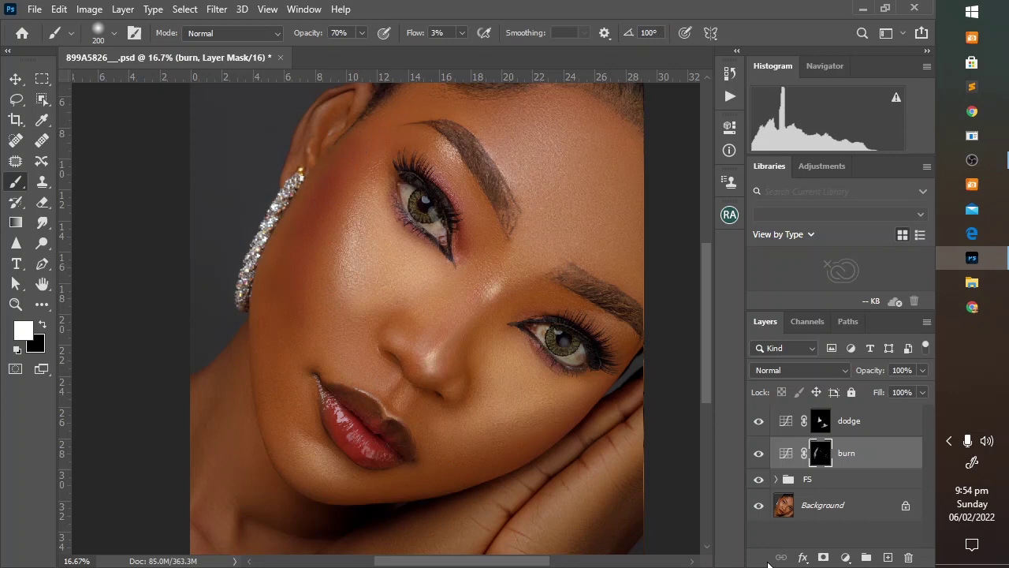
{"action": "left_click", "coordinate": [759, 453]}
{"action": "left_click", "coordinate": [759, 453]}
{"action": "left_click", "coordinate": [758, 453]}
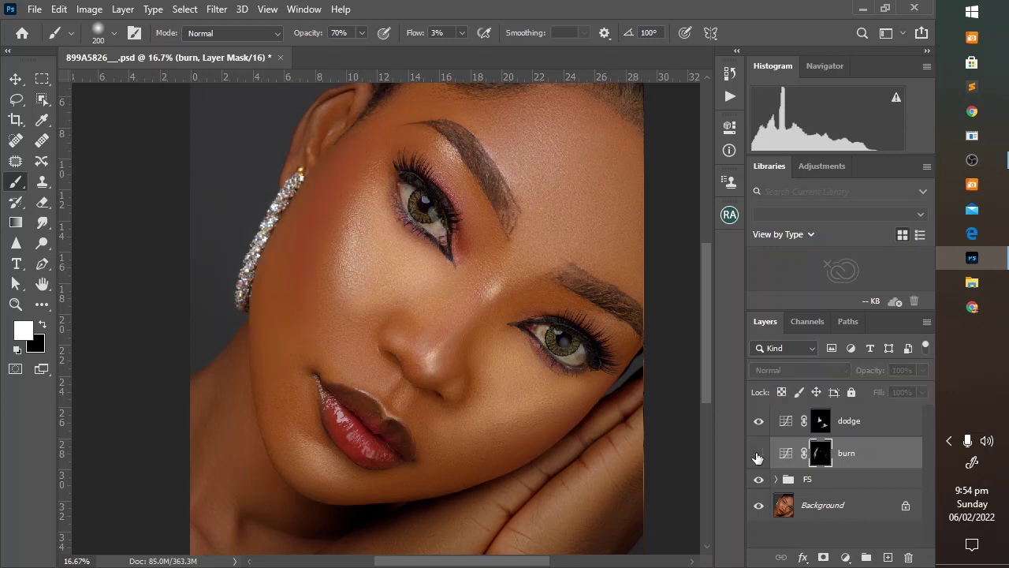
{"action": "left_click", "coordinate": [759, 453]}
- Darken the upper forehead near the hairline on the burn mask with a brush size of 250, and compare with the layer hidden
{"action": "key", "text": "bracketright"}
{"action": "key", "text": "bracketright"}
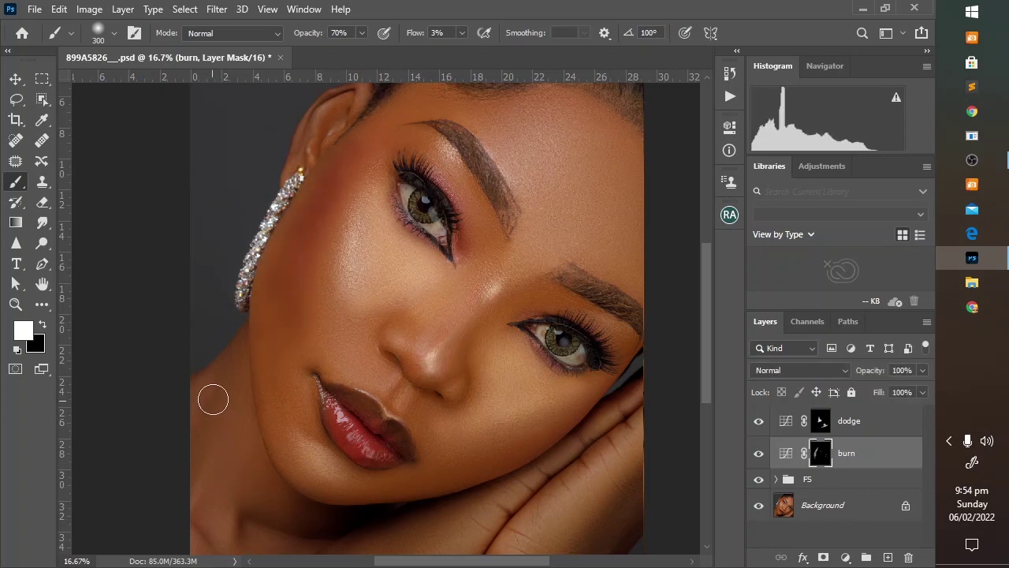
{"action": "key", "text": "bracketleft"}
{"action": "key", "text": "bracketleft"}
{"action": "key", "text": "bracketleft"}
{"action": "left_click_drag", "start_coordinate": [466, 219], "coordinate": [439, 277]}
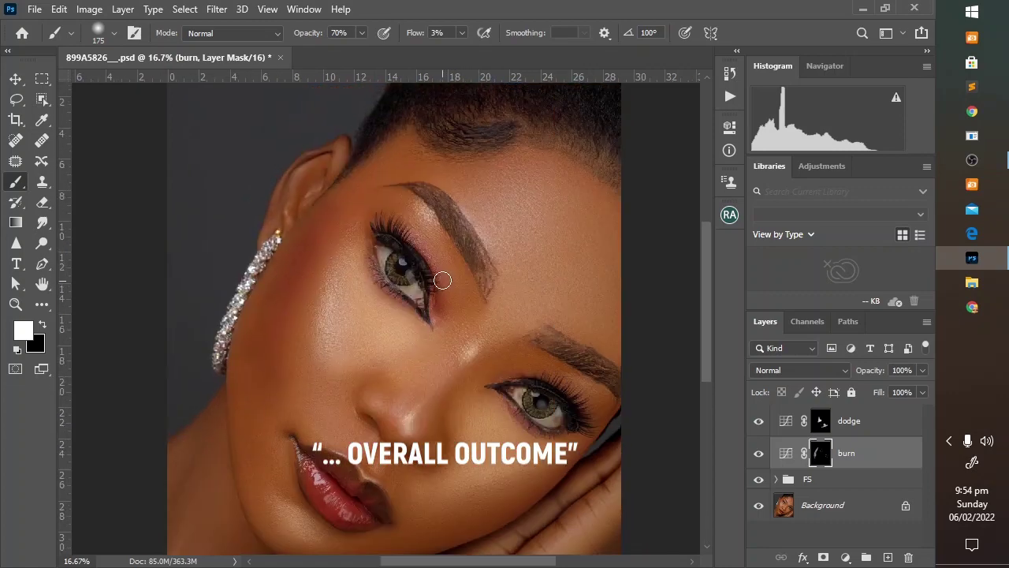
{"action": "key", "text": "bracketright"}
{"action": "key", "text": "bracketright"}
{"action": "mouse_move", "coordinate": [464, 180]}
{"action": "left_mouse_down"}
{"action": "mouse_move", "coordinate": [412, 161]}
{"action": "mouse_move", "coordinate": [380, 170]}
{"action": "mouse_move", "coordinate": [445, 173]}
{"action": "mouse_move", "coordinate": [487, 214]}
{"action": "mouse_move", "coordinate": [469, 194]}
{"action": "mouse_move", "coordinate": [503, 149]}
{"action": "mouse_move", "coordinate": [482, 189]}
{"action": "mouse_move", "coordinate": [474, 171]}
{"action": "mouse_move", "coordinate": [390, 161]}
{"action": "mouse_move", "coordinate": [419, 158]}
{"action": "mouse_move", "coordinate": [419, 171]}
{"action": "mouse_move", "coordinate": [477, 205]}
{"action": "mouse_move", "coordinate": [498, 186]}
{"action": "left_mouse_up"}
{"action": "left_click", "coordinate": [759, 456]}
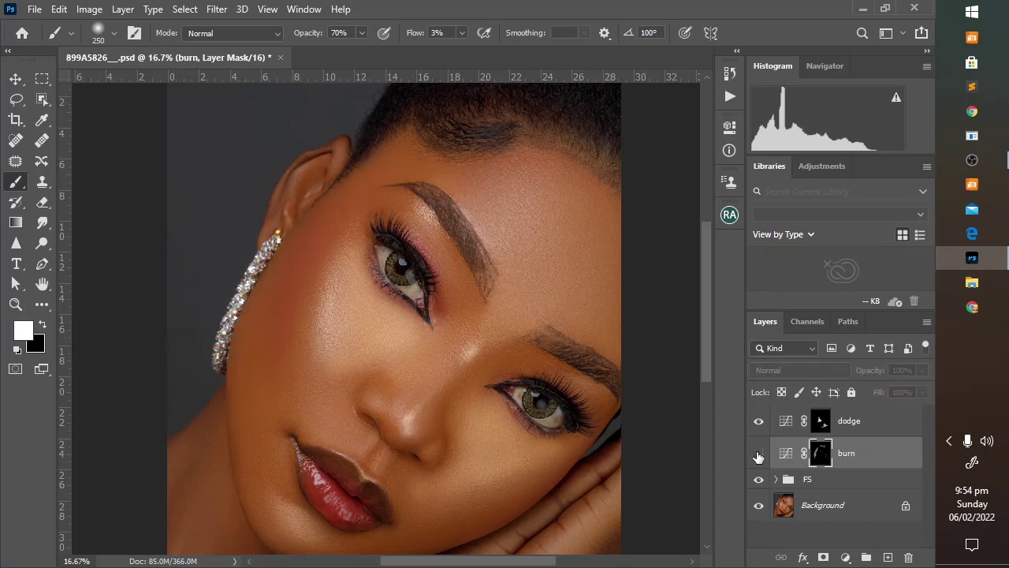
{"action": "left_click", "coordinate": [758, 456]}
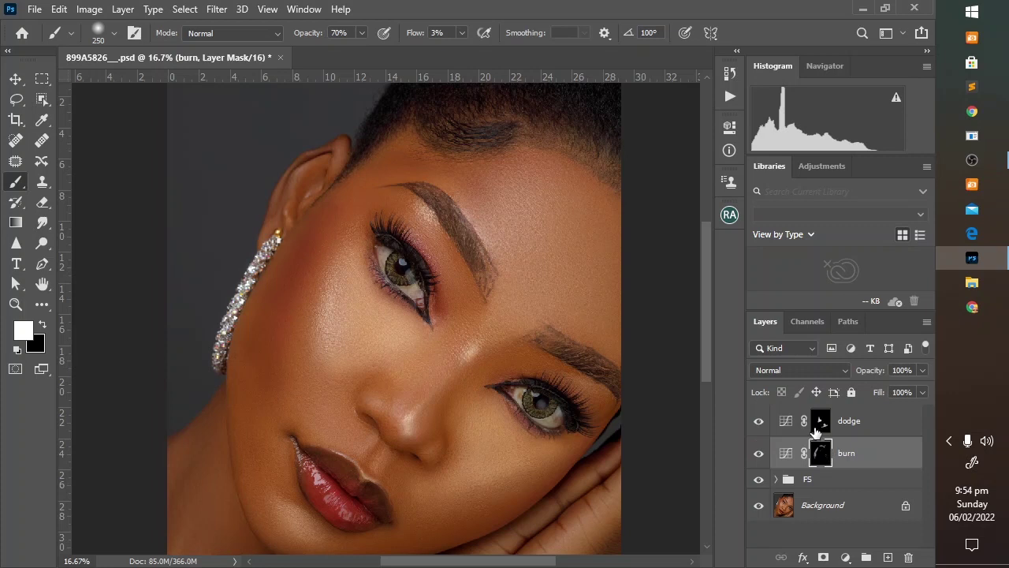
- Brighten the middle of the forehead on the dodge mask with a 300 brush, and compare with the dodge and burn layers hidden in turn
{"action": "left_click", "coordinate": [821, 420]}
{"action": "key", "text": "bracketright"}
{"action": "mouse_move", "coordinate": [496, 196]}
{"action": "left_mouse_down"}
{"action": "mouse_move", "coordinate": [522, 167]}
{"action": "mouse_move", "coordinate": [486, 213]}
{"action": "mouse_move", "coordinate": [513, 252]}
{"action": "mouse_move", "coordinate": [528, 173]}
{"action": "mouse_move", "coordinate": [526, 220]}
{"action": "mouse_move", "coordinate": [509, 252]}
{"action": "mouse_move", "coordinate": [528, 183]}
{"action": "mouse_move", "coordinate": [495, 271]}
{"action": "mouse_move", "coordinate": [541, 187]}
{"action": "mouse_move", "coordinate": [533, 228]}
{"action": "mouse_move", "coordinate": [514, 171]}
{"action": "mouse_move", "coordinate": [539, 170]}
{"action": "mouse_move", "coordinate": [553, 194]}
{"action": "mouse_move", "coordinate": [520, 174]}
{"action": "mouse_move", "coordinate": [547, 196]}
{"action": "mouse_move", "coordinate": [519, 258]}
{"action": "mouse_move", "coordinate": [507, 179]}
{"action": "left_mouse_up"}
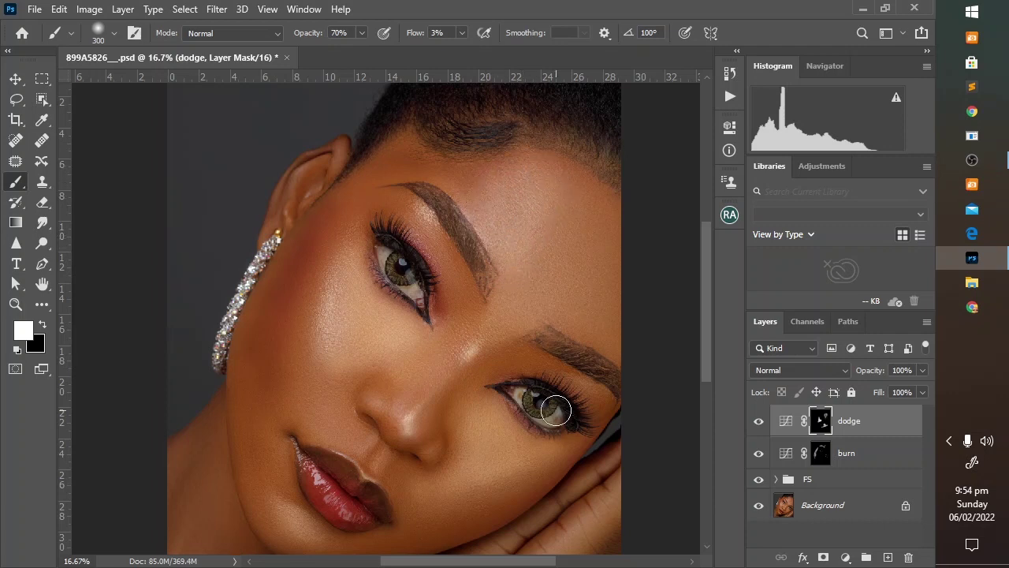
{"action": "key", "text": "bracketleft"}
{"action": "key", "text": "bracketleft"}
{"action": "key", "text": "bracketleft"}
{"action": "left_click", "coordinate": [759, 421]}
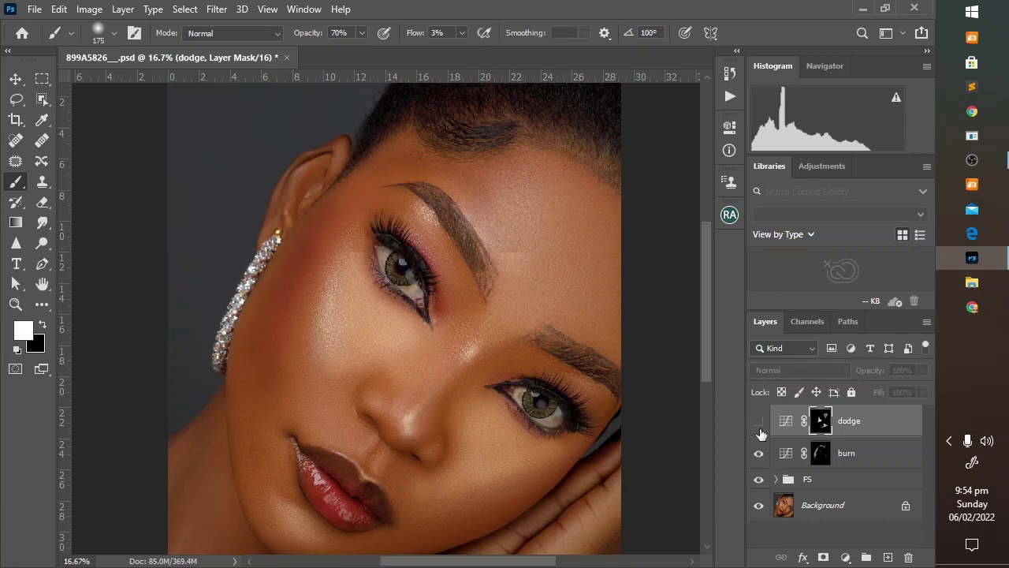
{"action": "left_click", "coordinate": [759, 421]}
{"action": "left_click", "coordinate": [758, 454]}
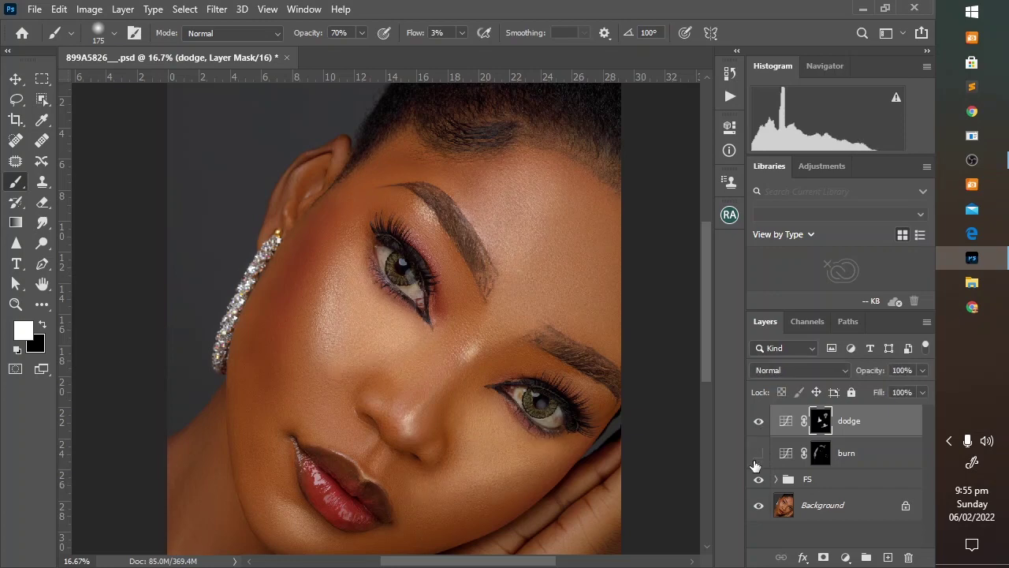
{"action": "left_click", "coordinate": [759, 453]}
- Brighten the chin below the lower lip by painting white on the dodge mask with a smaller brush
{"action": "left_click_drag", "start_coordinate": [412, 370], "coordinate": [426, 270]}
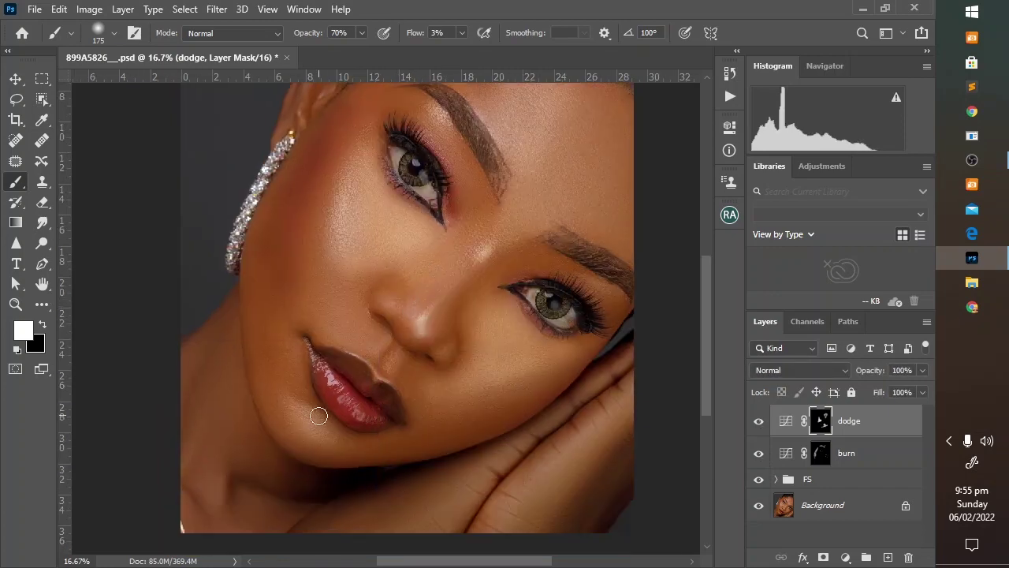
{"action": "key", "text": "bracketleft"}
{"action": "key", "text": "bracketleft"}
{"action": "key", "text": "bracketleft"}
{"action": "mouse_move", "coordinate": [305, 421]}
{"action": "left_mouse_down"}
{"action": "mouse_move", "coordinate": [323, 440]}
{"action": "mouse_move", "coordinate": [301, 411]}
{"action": "mouse_move", "coordinate": [332, 446]}
{"action": "left_mouse_up"}
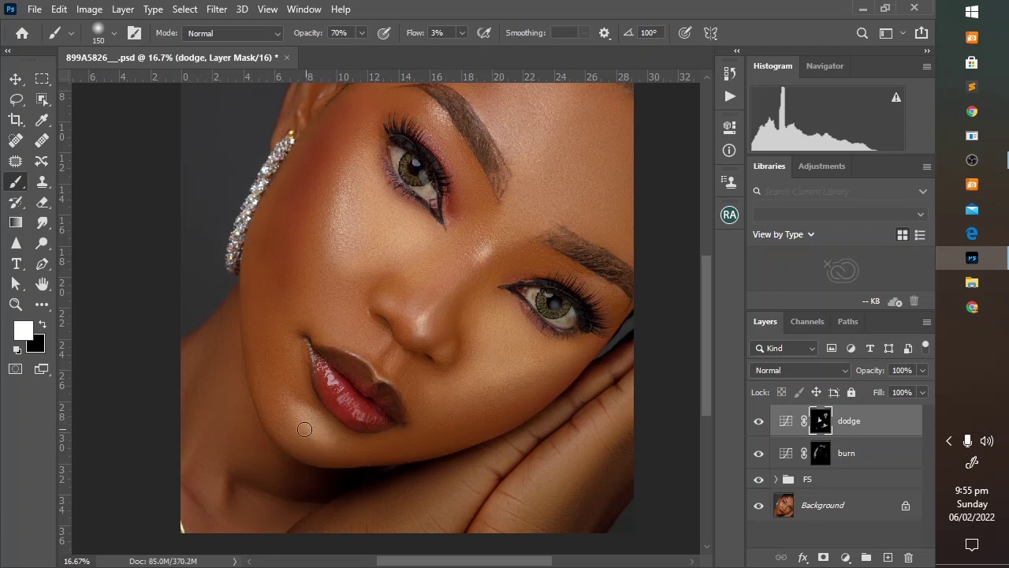
{"action": "key", "text": "bracketleft"}
{"action": "key", "text": "bracketleft"}
- Create a new layer group and move the dodge and burn layers into it
{"action": "left_click", "coordinate": [217, 8]}
{"action": "left_click", "coordinate": [267, 9]}
{"action": "left_click", "coordinate": [268, 9]}
{"action": "left_click", "coordinate": [300, 168]}
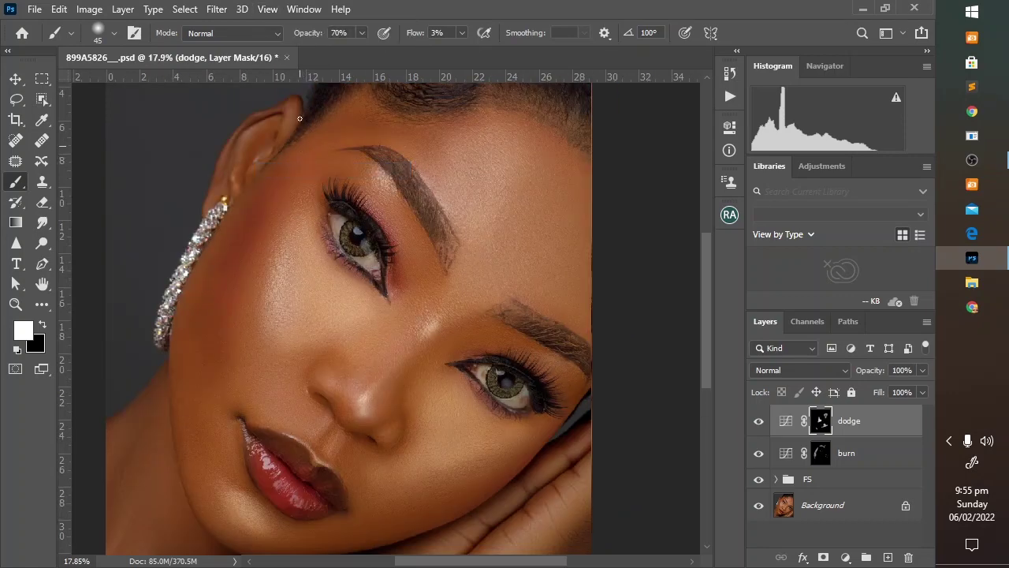
{"action": "left_click", "coordinate": [268, 9]}
{"action": "left_click", "coordinate": [297, 156]}
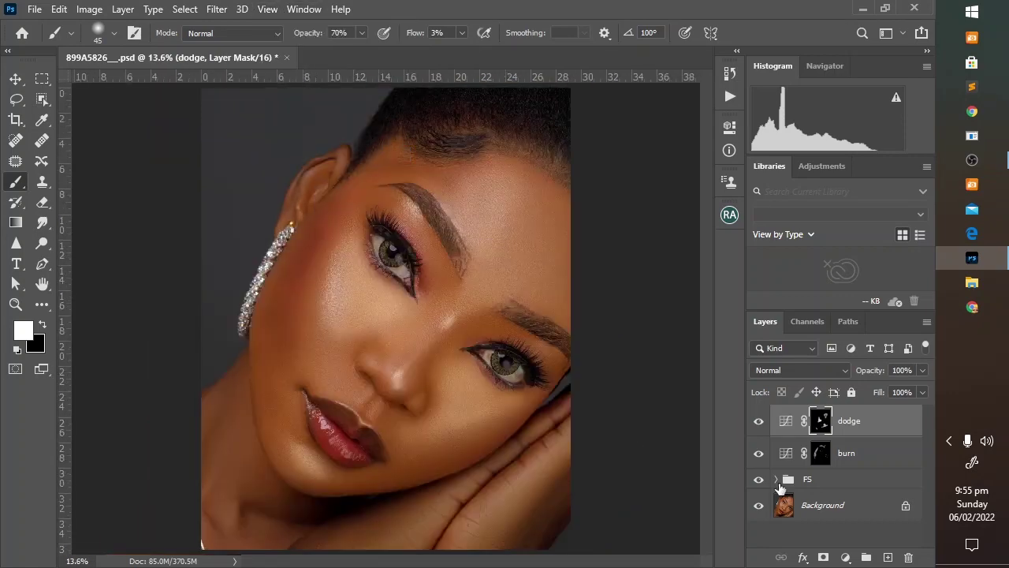
{"action": "left_click", "coordinate": [865, 558]}
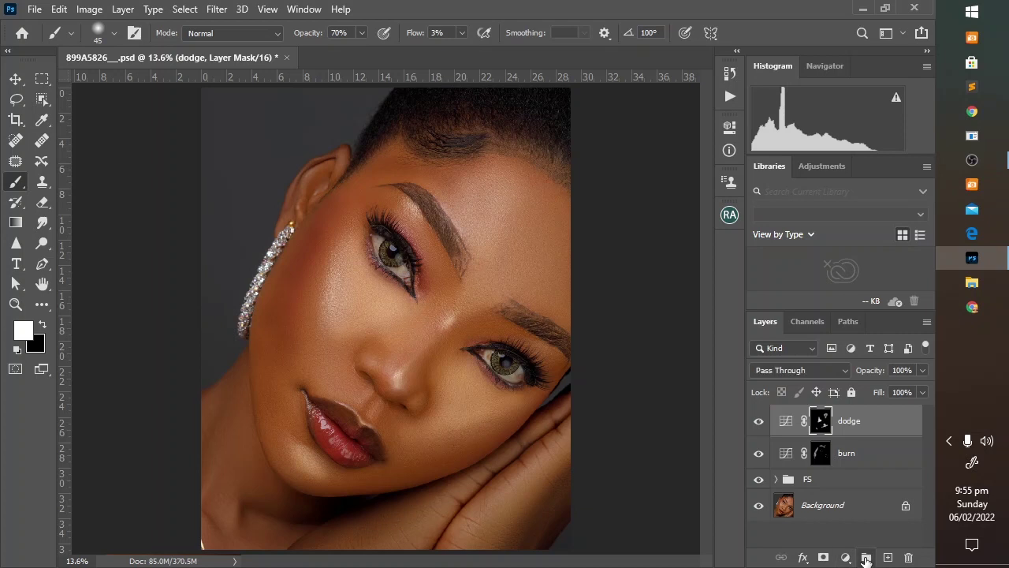
{"action": "left_click", "coordinate": [860, 444]}
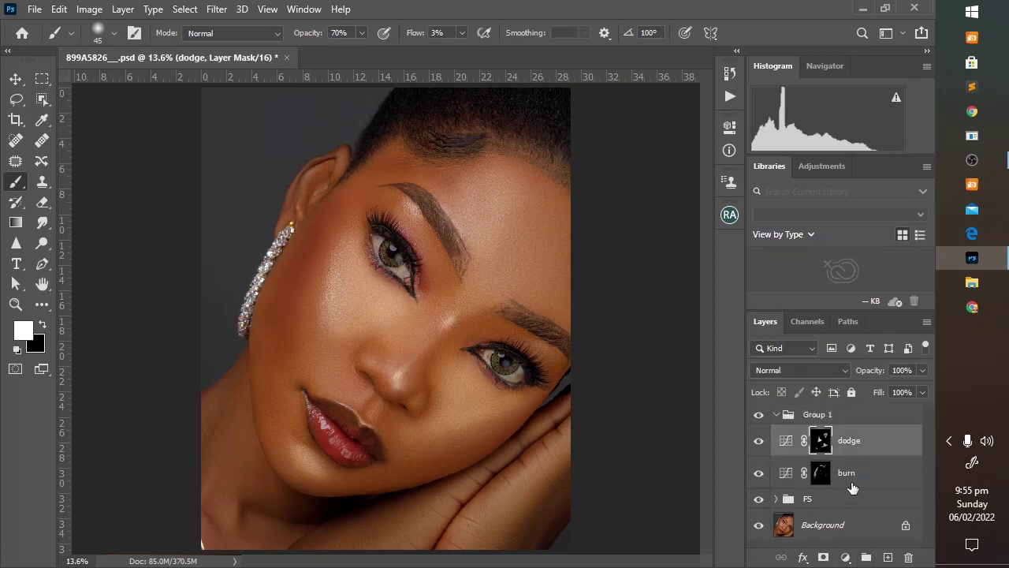
{"action": "left_click", "coordinate": [852, 472], "text": "shift"}
{"action": "left_click_drag", "start_coordinate": [852, 472], "coordinate": [859, 418]}
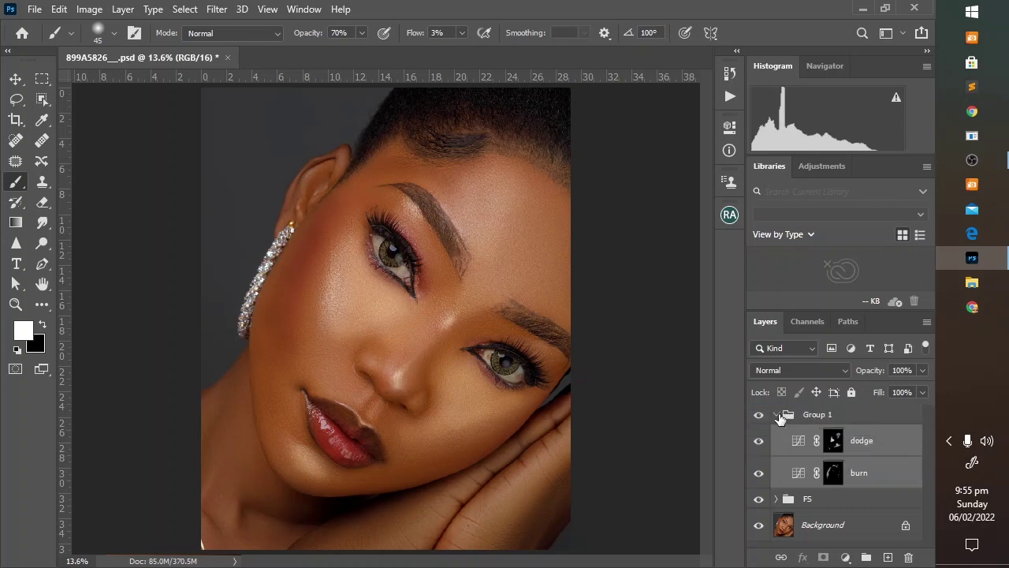
- Collapse Group 1 and compare the portrait with the dodge and burn group hidden and shown
{"action": "left_click", "coordinate": [777, 416]}
{"action": "left_click", "coordinate": [757, 416]}
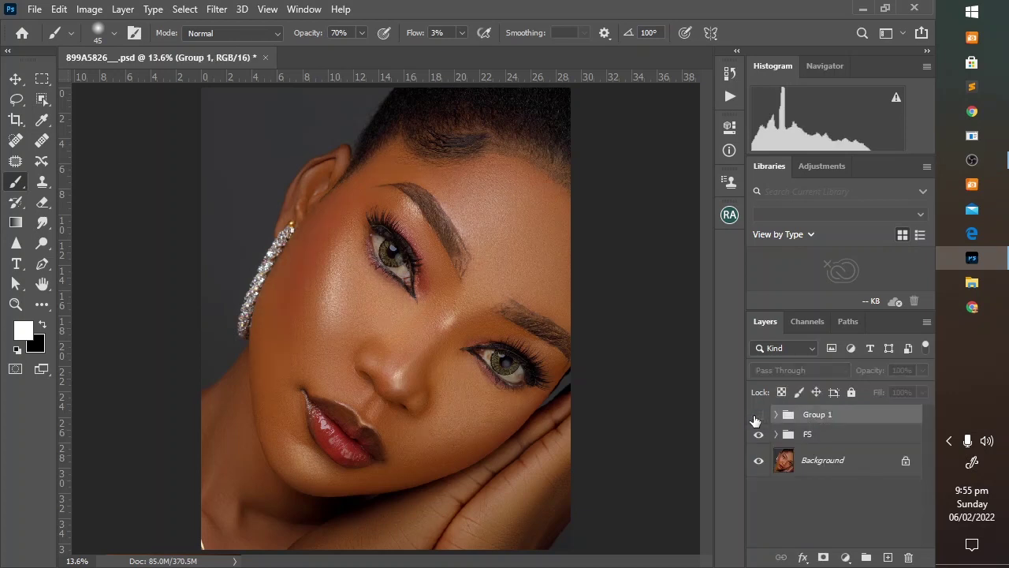
{"action": "left_click", "coordinate": [756, 416]}
{"action": "left_click", "coordinate": [756, 418]}
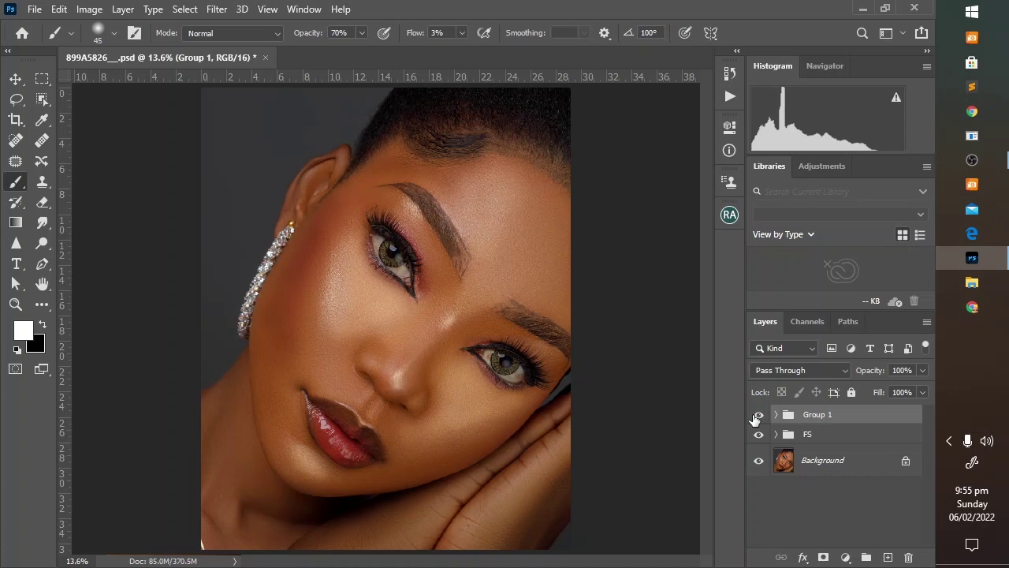
{"action": "left_click", "coordinate": [757, 415]}
{"action": "left_click", "coordinate": [756, 415]}
{"action": "left_click", "coordinate": [758, 416]}
{"action": "left_click", "coordinate": [758, 415]}
{"action": "left_click", "coordinate": [757, 416]}
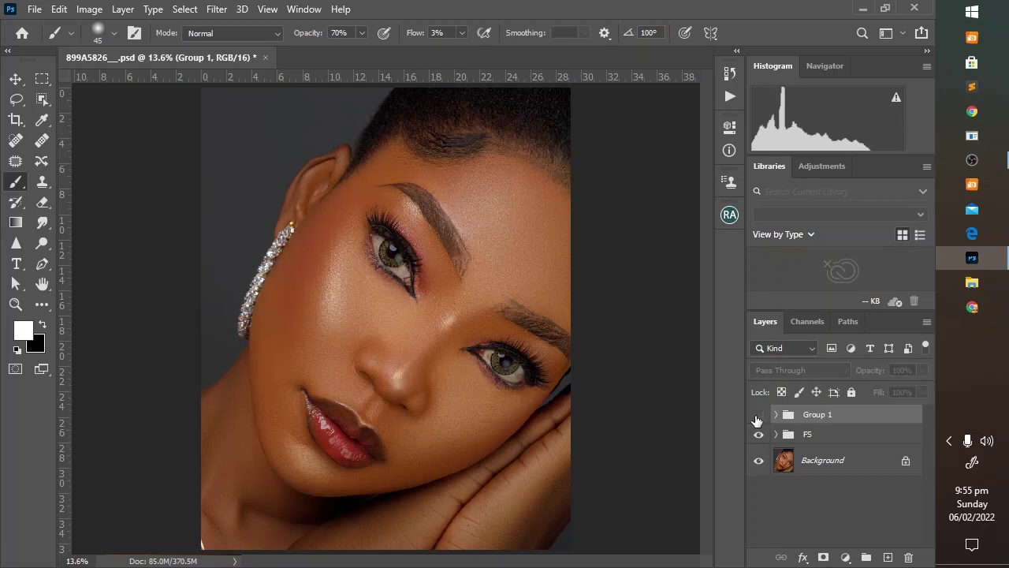
{"action": "left_click", "coordinate": [757, 416]}
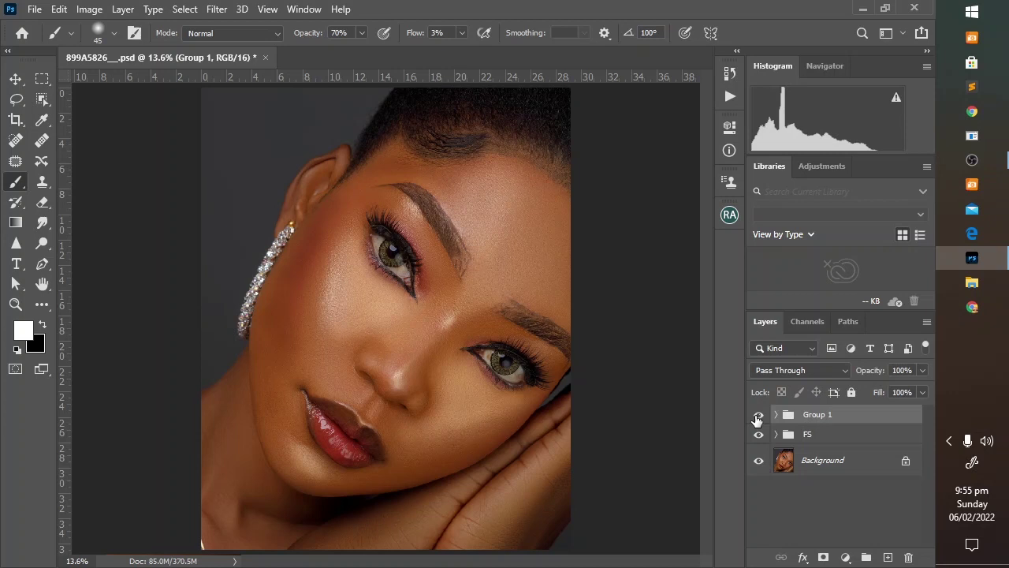
- Add an empty layer above Group 1 and set the brush to 100% opacity, 100% flow and size 100
{"action": "left_click", "coordinate": [887, 558]}
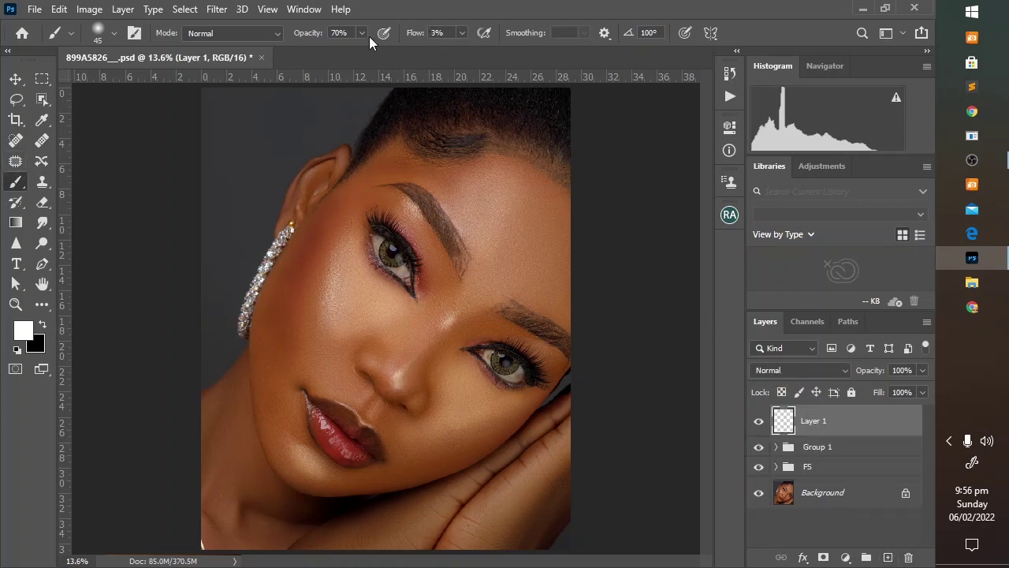
{"action": "mouse_move", "coordinate": [308, 38]}
{"action": "left_mouse_down"}
{"action": "mouse_move", "coordinate": [358, 47]}
{"action": "mouse_move", "coordinate": [444, 39]}
{"action": "mouse_move", "coordinate": [495, 60]}
{"action": "mouse_move", "coordinate": [409, 41]}
{"action": "left_mouse_up"}
{"action": "key", "text": "bracketright"}
{"action": "key", "text": "bracketright"}
{"action": "key", "text": "bracketright"}
{"action": "key", "text": "bracketright"}
{"action": "key", "text": "bracketright"}
{"action": "key", "text": "bracketright"}
{"action": "left_click_drag", "start_coordinate": [415, 41], "coordinate": [542, 58]}
{"action": "key", "text": "bracketleft"}
{"action": "key", "text": "bracketleft"}
{"action": "key", "text": "bracketleft"}
{"action": "left_click", "coordinate": [23, 329]}
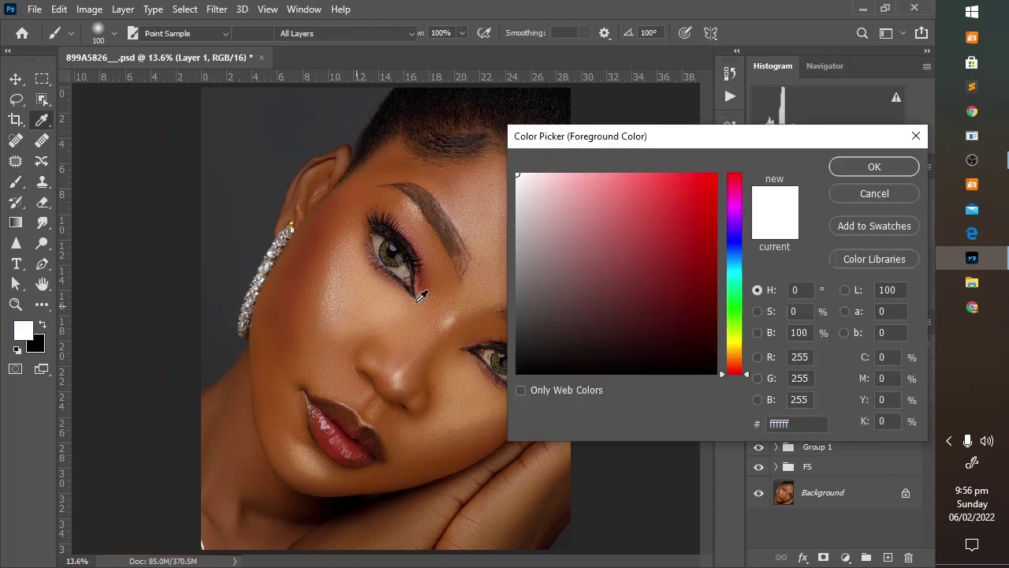
{"action": "left_click", "coordinate": [347, 426]}
{"action": "left_click", "coordinate": [698, 189]}
{"action": "left_click", "coordinate": [891, 171]}
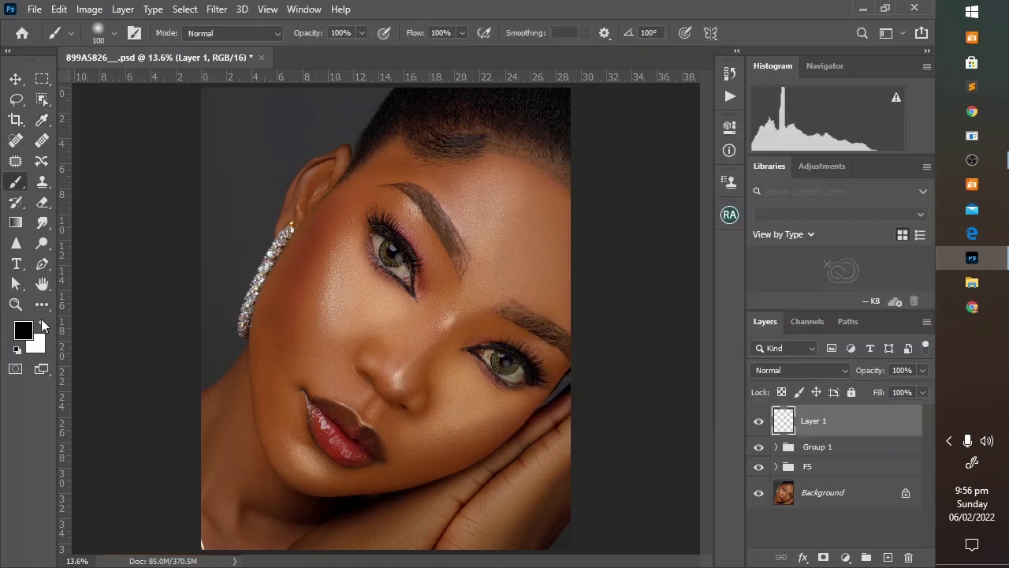
- Paint a solid white highlight down the cheekbone on Layer 1 with a size 175 brush
{"action": "key", "text": "bracketright"}
{"action": "key", "text": "bracketright"}
{"action": "key", "text": "bracketright"}
{"action": "key", "text": "bracketright"}
{"action": "key", "text": "bracketleft"}
{"action": "left_click_drag", "start_coordinate": [331, 318], "coordinate": [342, 259]}
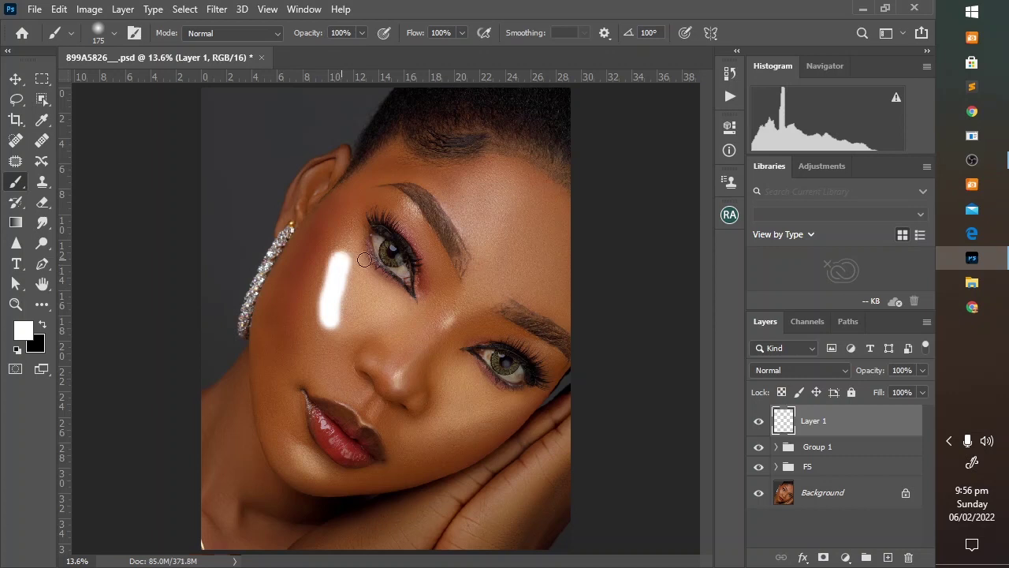
- Paint small white highlights under the arched eyebrow and in the eye beside the earring with smaller brushes
{"action": "key", "text": "bracketleft"}
{"action": "key", "text": "bracketleft"}
{"action": "key", "text": "bracketleft"}
{"action": "key", "text": "bracketleft"}
{"action": "left_click_drag", "start_coordinate": [404, 204], "coordinate": [415, 211]}
{"action": "key", "text": "bracketleft"}
{"action": "key", "text": "bracketleft"}
{"action": "left_click_drag", "start_coordinate": [401, 263], "coordinate": [399, 259]}
- Paint a white highlight from the nose bridge to the nose tip, and add small white highlights on the lips
{"action": "mouse_move", "coordinate": [450, 318]}
{"action": "left_mouse_down"}
{"action": "mouse_move", "coordinate": [442, 326]}
{"action": "mouse_move", "coordinate": [454, 315]}
{"action": "left_mouse_up"}
{"action": "key", "text": "bracketright"}
{"action": "key", "text": "bracketright"}
{"action": "left_click_drag", "start_coordinate": [399, 369], "coordinate": [402, 374]}
{"action": "key", "text": "bracketleft"}
{"action": "key", "text": "bracketleft"}
{"action": "key", "text": "bracketleft"}
{"action": "key", "text": "bracketleft"}
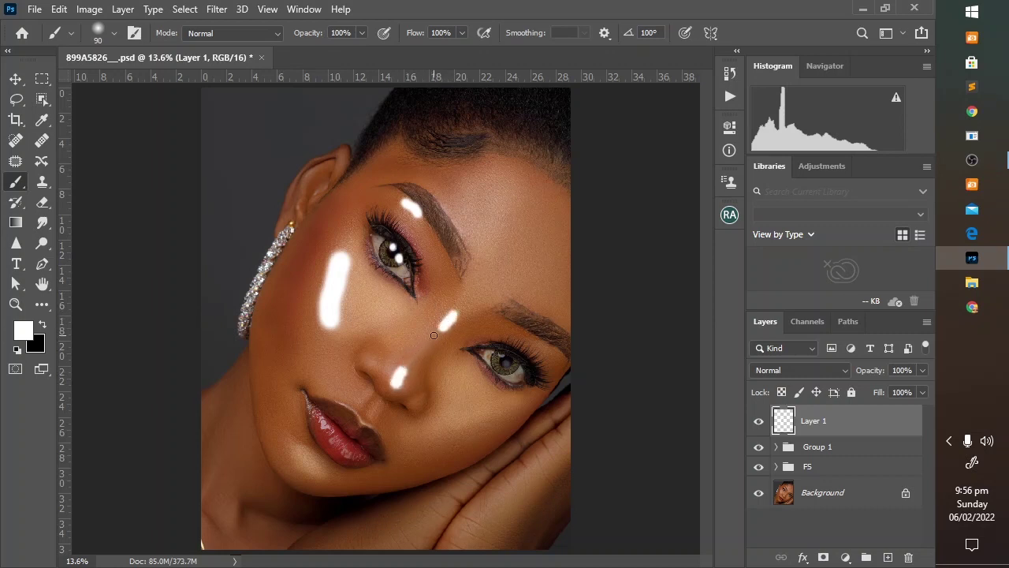
{"action": "left_click_drag", "start_coordinate": [441, 328], "coordinate": [413, 361]}
{"action": "mouse_move", "coordinate": [323, 423]}
{"action": "left_mouse_down"}
{"action": "mouse_move", "coordinate": [341, 404]}
{"action": "mouse_move", "coordinate": [371, 428]}
{"action": "mouse_move", "coordinate": [336, 438]}
{"action": "mouse_move", "coordinate": [360, 457]}
{"action": "left_mouse_up"}
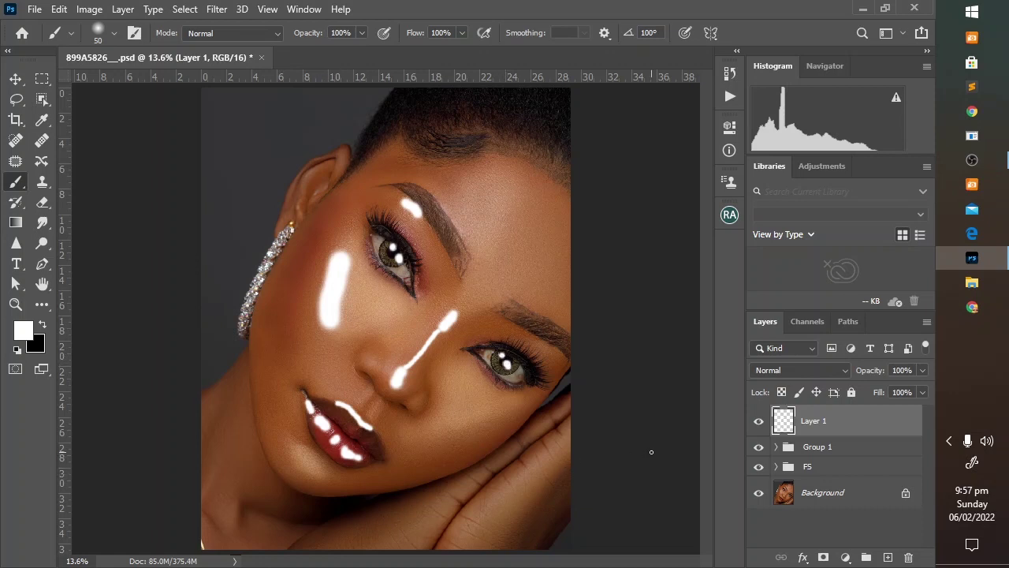
- Place a round white highlight on the middle of the forehead with a size 300 brush, and reduce the brush to 175
{"action": "key", "text": "bracketright"}
{"action": "key", "text": "bracketright"}
{"action": "key", "text": "bracketright"}
{"action": "key", "text": "bracketright"}
{"action": "key", "text": "bracketright"}
{"action": "key", "text": "bracketright"}
{"action": "key", "text": "bracketright"}
{"action": "key", "text": "bracketright"}
{"action": "key", "text": "bracketright"}
{"action": "key", "text": "bracketright"}
{"action": "left_click", "coordinate": [483, 204]}
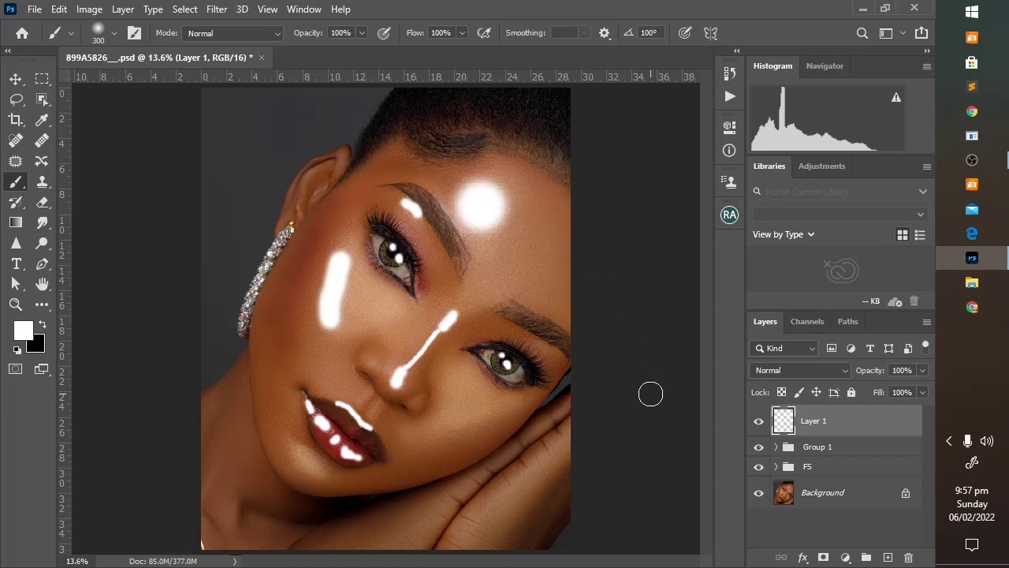
{"action": "key", "text": "bracketleft"}
{"action": "key", "text": "bracketleft"}
{"action": "key", "text": "bracketleft"}
{"action": "key", "text": "bracketleft"}
- Blend Layer 1's white highlights into the skin by splitting the Underlying Layer black Blend If slider to about 137 / 255
{"action": "right_click", "coordinate": [889, 430]}
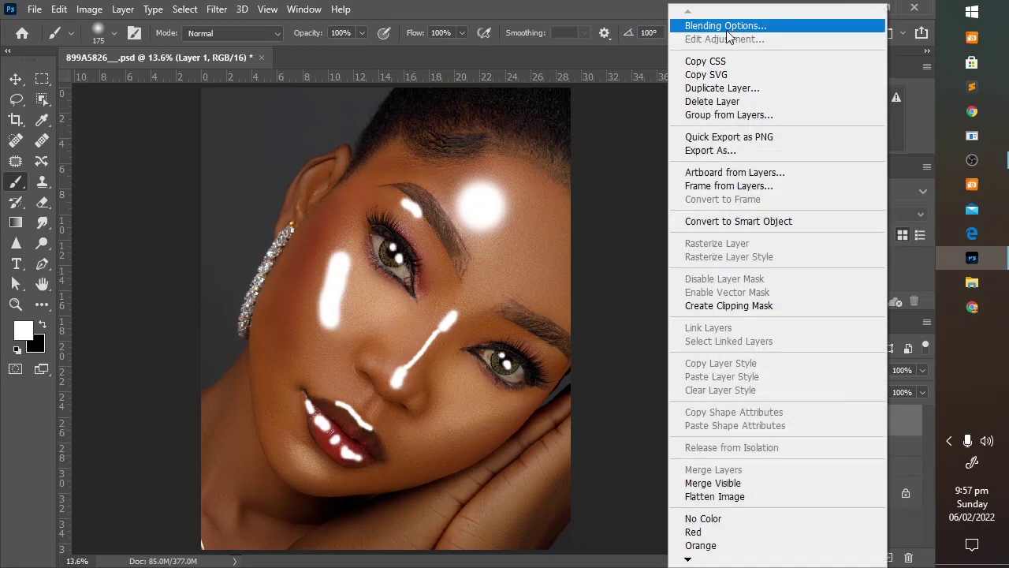
{"action": "left_click", "coordinate": [556, 309]}
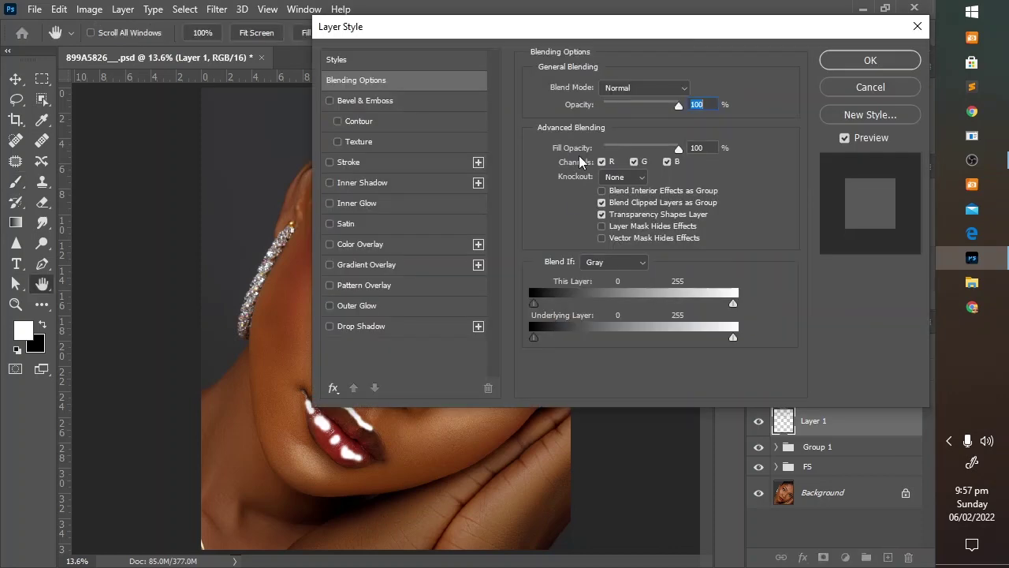
{"action": "left_click_drag", "start_coordinate": [544, 33], "coordinate": [621, 18]}
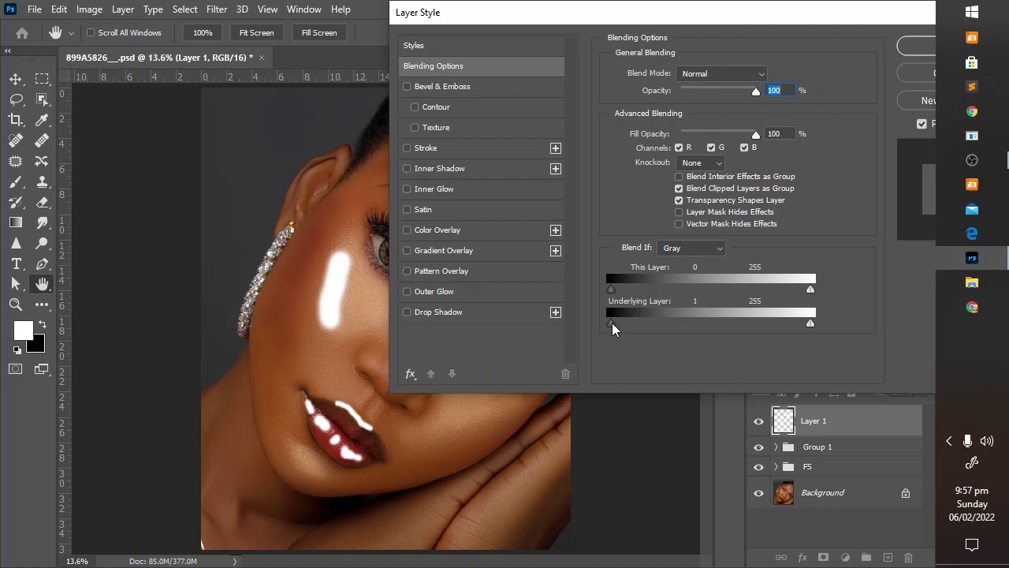
{"action": "mouse_move", "coordinate": [612, 322]}
{"action": "left_mouse_down"}
{"action": "mouse_move", "coordinate": [758, 334]}
{"action": "mouse_move", "coordinate": [734, 342]}
{"action": "left_mouse_up"}
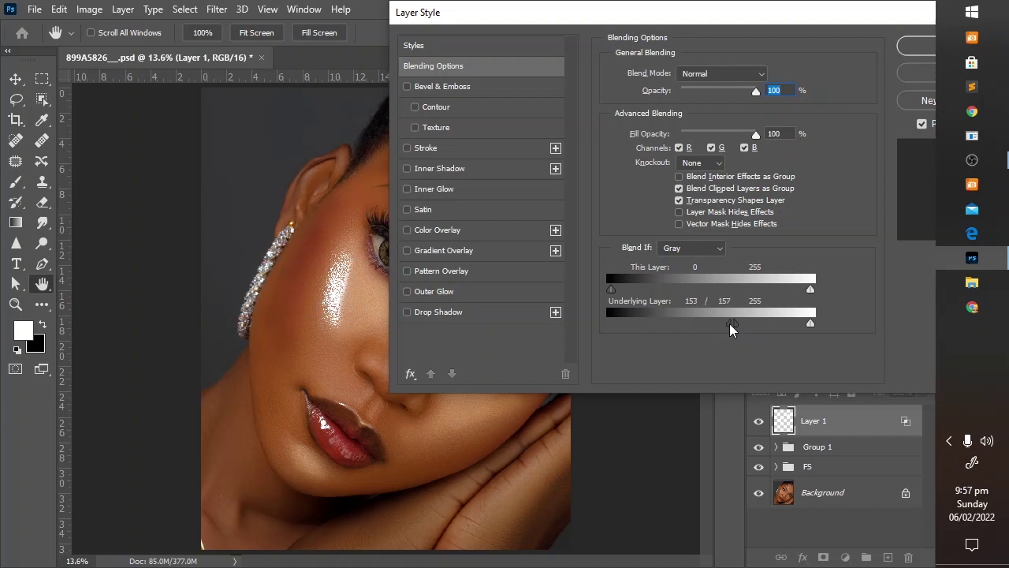
{"action": "left_click_drag", "start_coordinate": [729, 323], "coordinate": [857, 326]}
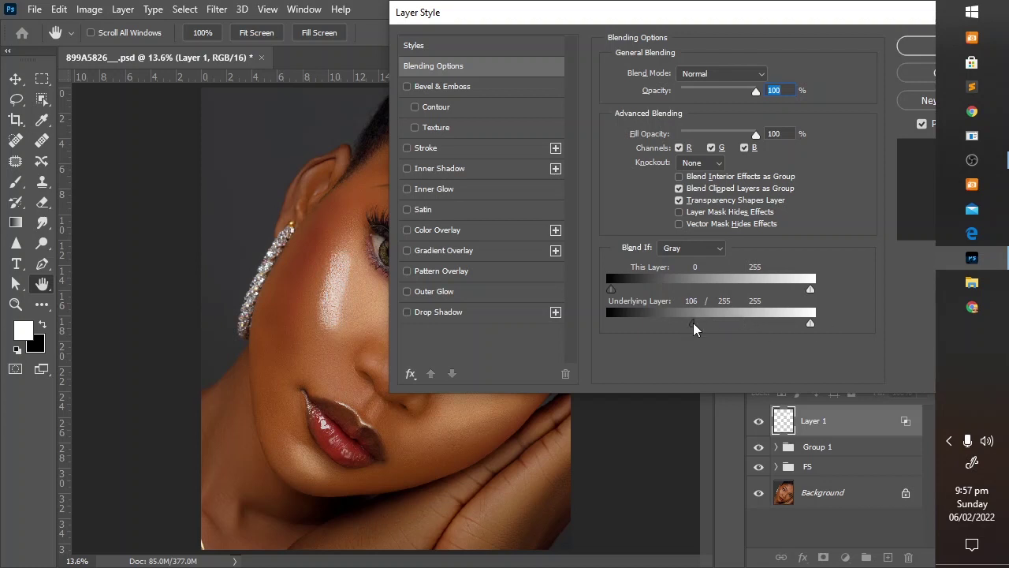
{"action": "left_click_drag", "start_coordinate": [693, 323], "coordinate": [726, 333]}
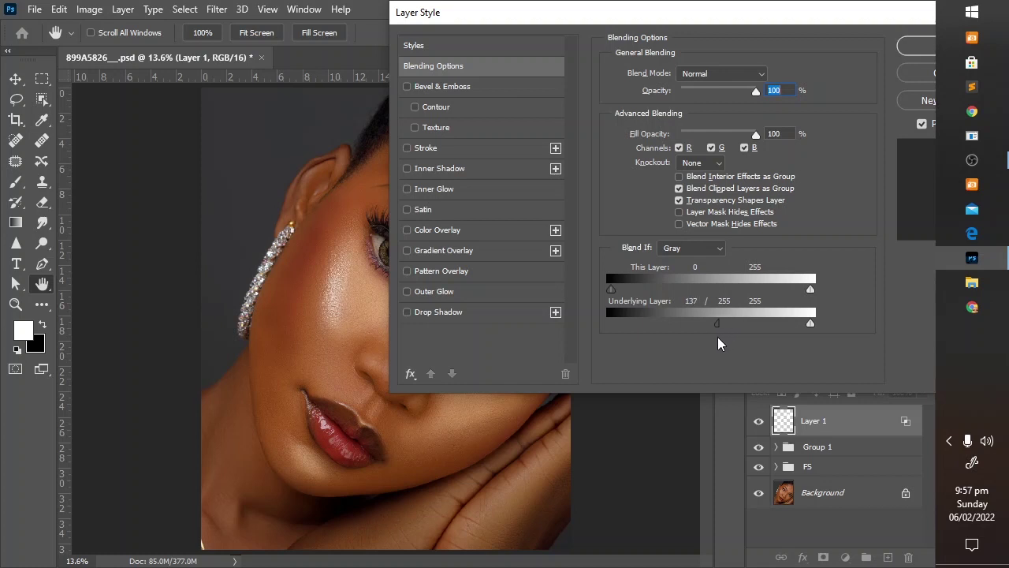
{"action": "left_click_drag", "start_coordinate": [718, 337], "coordinate": [720, 336]}
{"action": "left_click_drag", "start_coordinate": [745, 21], "coordinate": [665, 29]}
{"action": "left_click", "coordinate": [823, 66]}
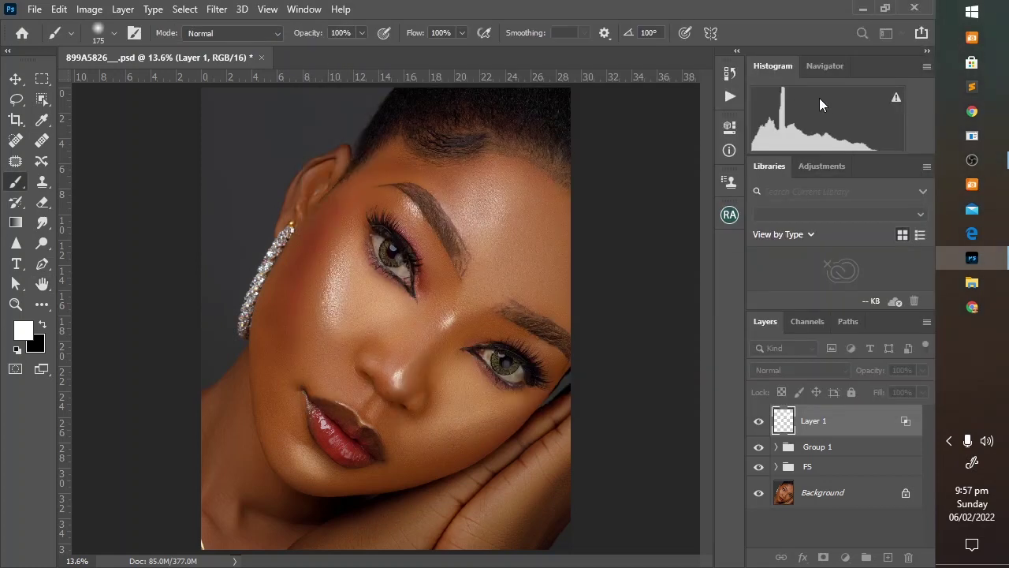
- Compare the portrait with the highlight layer, Layer 1, hidden and shown
{"action": "left_click", "coordinate": [759, 422]}
{"action": "left_click", "coordinate": [760, 422]}
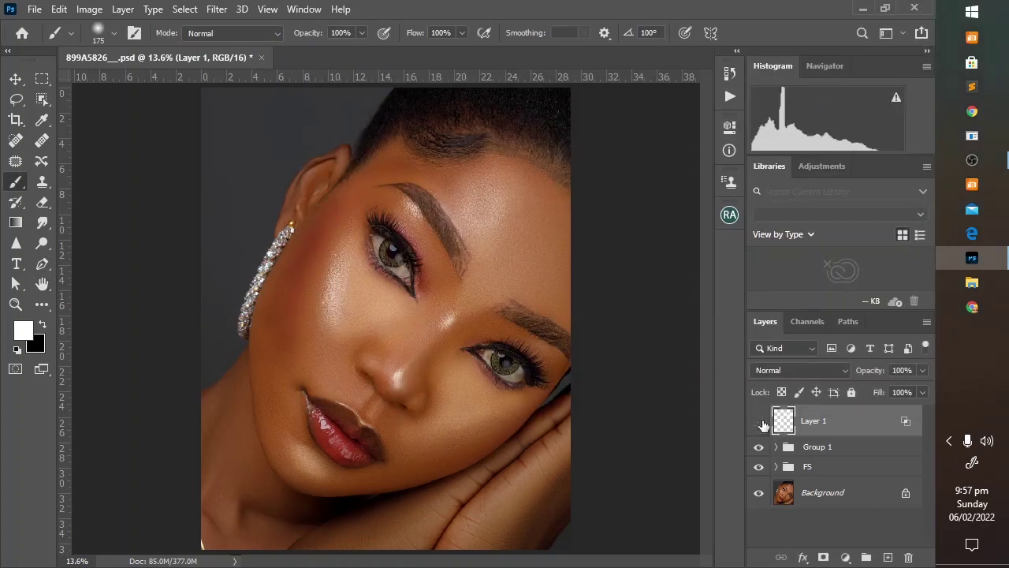
{"action": "left_click", "coordinate": [760, 423]}
{"action": "left_click", "coordinate": [760, 423]}
{"action": "left_click", "coordinate": [760, 423]}
{"action": "left_click", "coordinate": [760, 424]}
{"action": "left_click", "coordinate": [761, 423]}
{"action": "left_click", "coordinate": [760, 423]}
{"action": "left_click", "coordinate": [760, 424]}
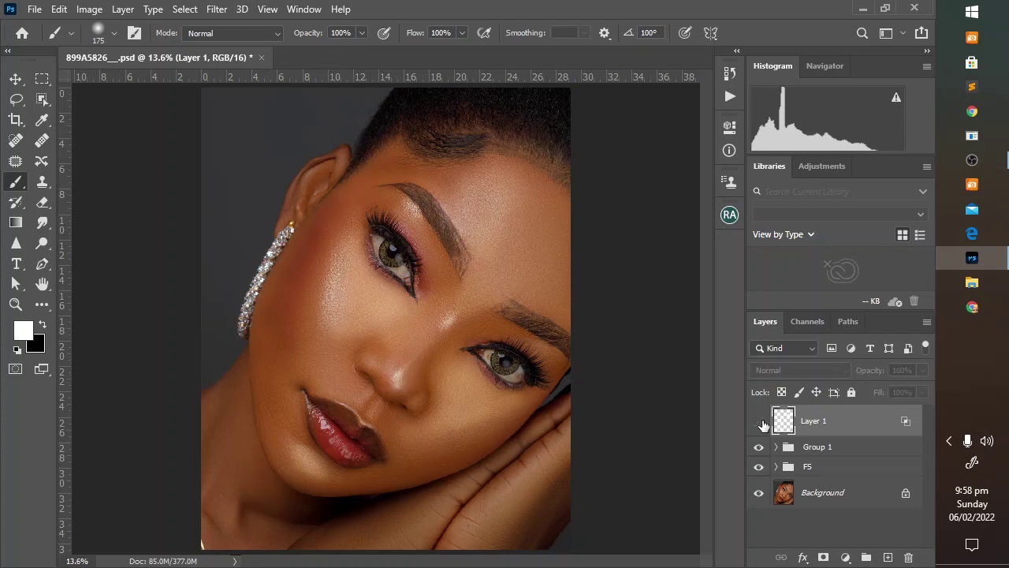
{"action": "left_click", "coordinate": [760, 424]}
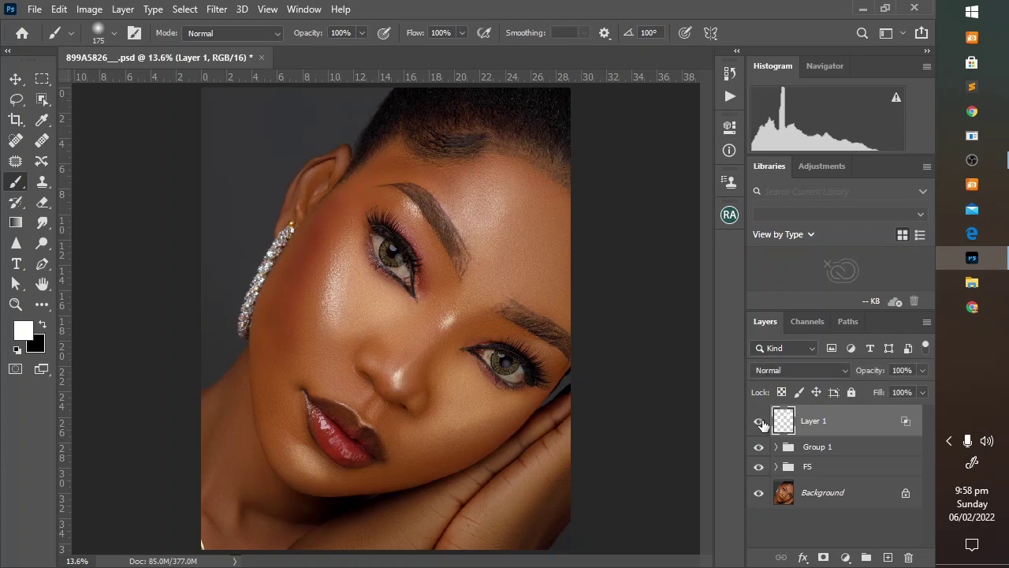
- Add a Curves layer on top, pull the black point slightly inward and the white point to input 245, and compare the result
{"action": "left_click", "coordinate": [845, 557]}
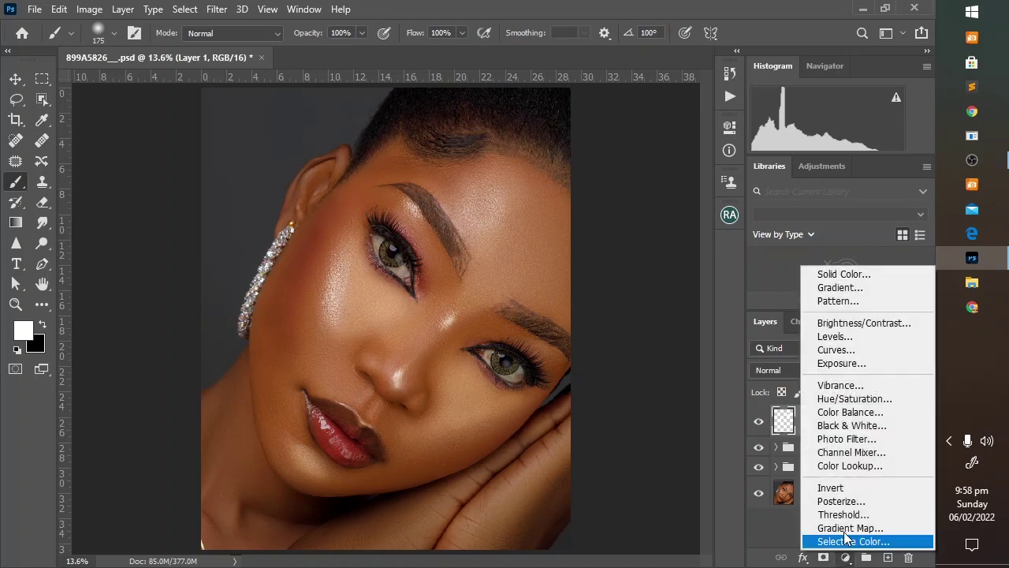
{"action": "left_click", "coordinate": [845, 352]}
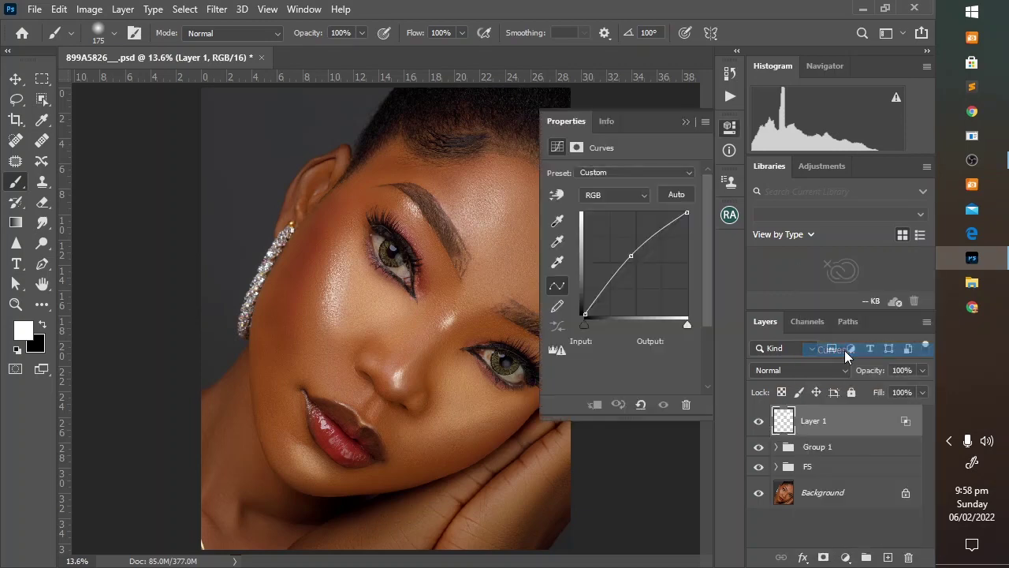
{"action": "left_click", "coordinate": [585, 313]}
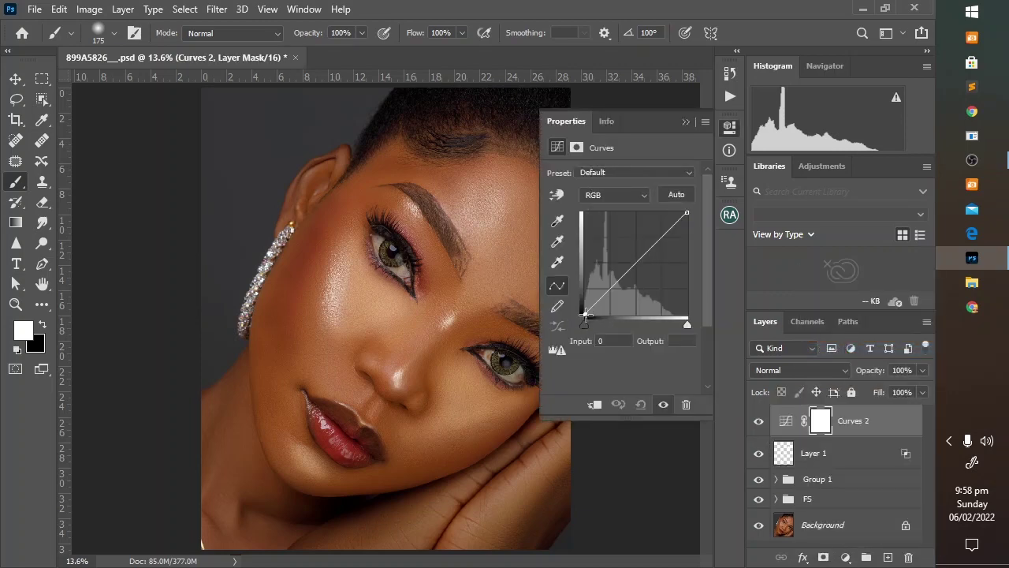
{"action": "left_click_drag", "start_coordinate": [585, 313], "coordinate": [587, 314]}
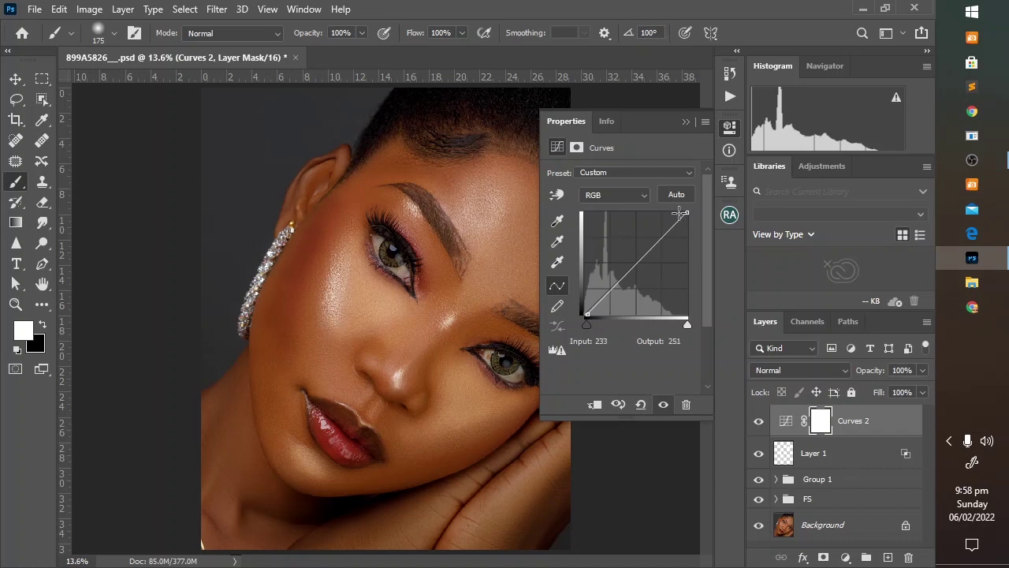
{"action": "left_click_drag", "start_coordinate": [686, 212], "coordinate": [684, 212]}
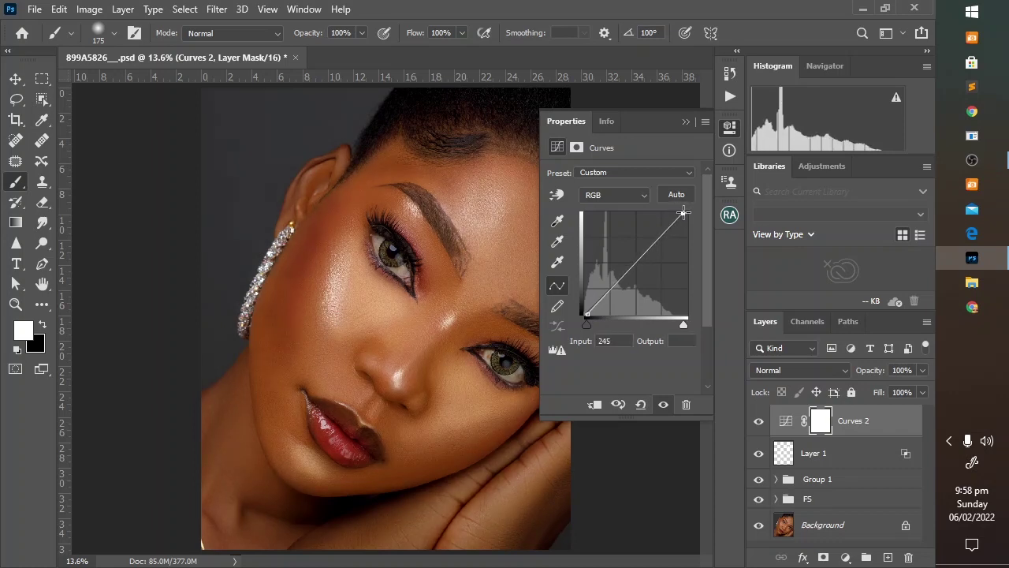
{"action": "left_click", "coordinate": [685, 122]}
{"action": "left_click", "coordinate": [758, 421]}
{"action": "left_click", "coordinate": [758, 421]}
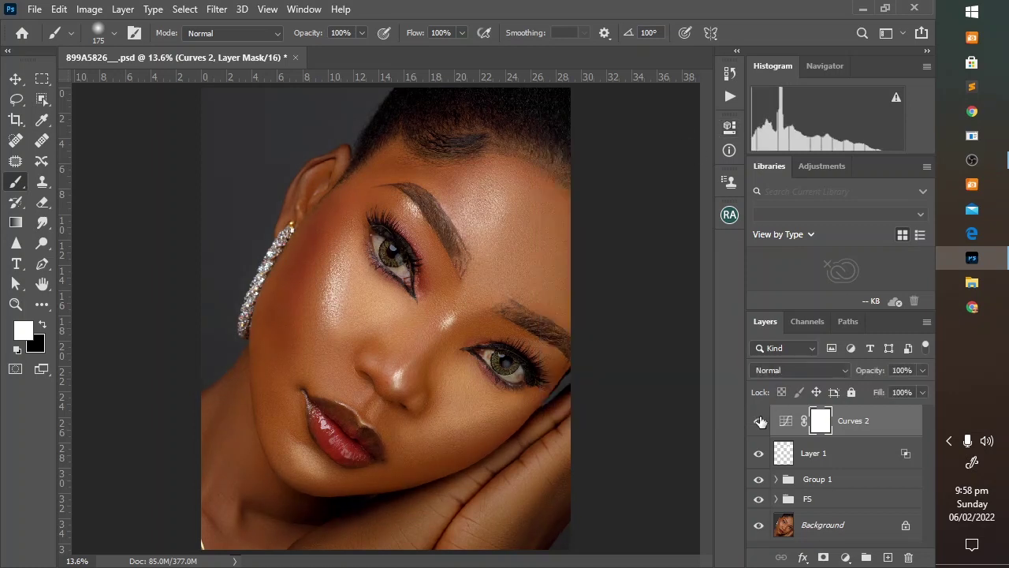
- Put Curves 2, Layer 1 and Group 1 into a new layer group, and compare the portrait with that group hidden
{"action": "left_click", "coordinate": [838, 463], "text": "shift"}
{"action": "left_click", "coordinate": [828, 480], "text": "shift"}
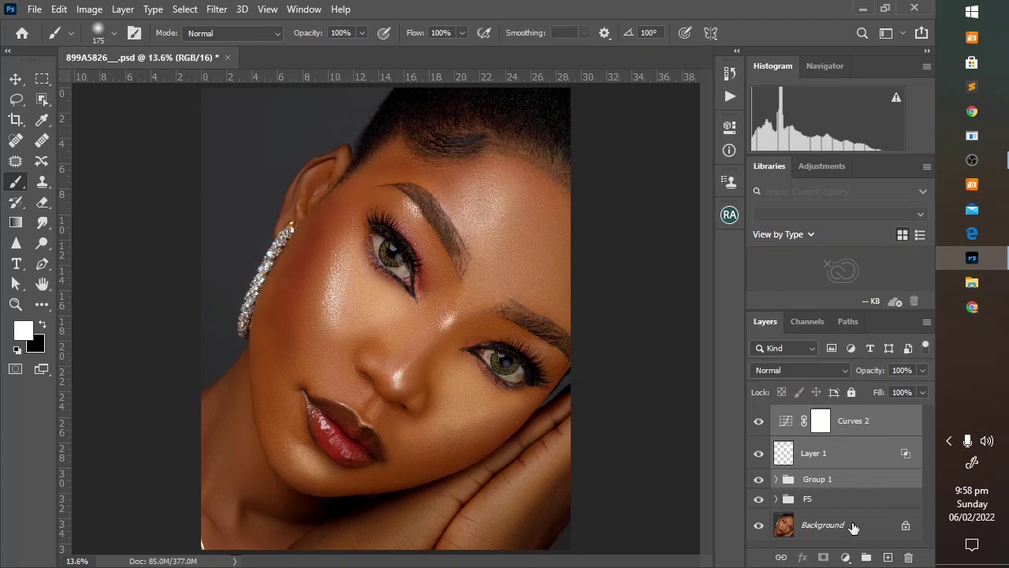
{"action": "left_click_drag", "start_coordinate": [852, 456], "coordinate": [865, 556]}
{"action": "left_click", "coordinate": [759, 415]}
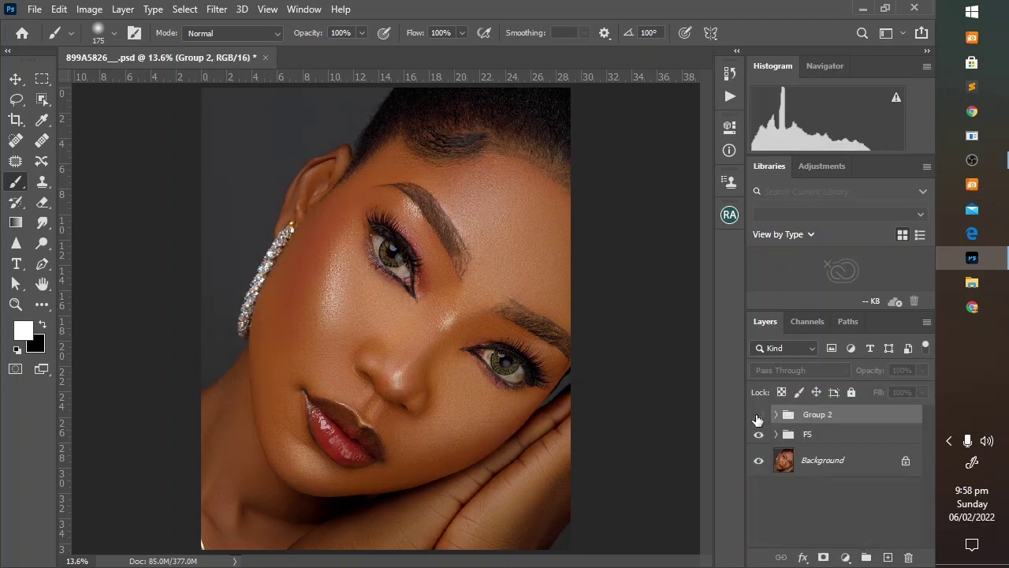
{"action": "left_click", "coordinate": [759, 415]}
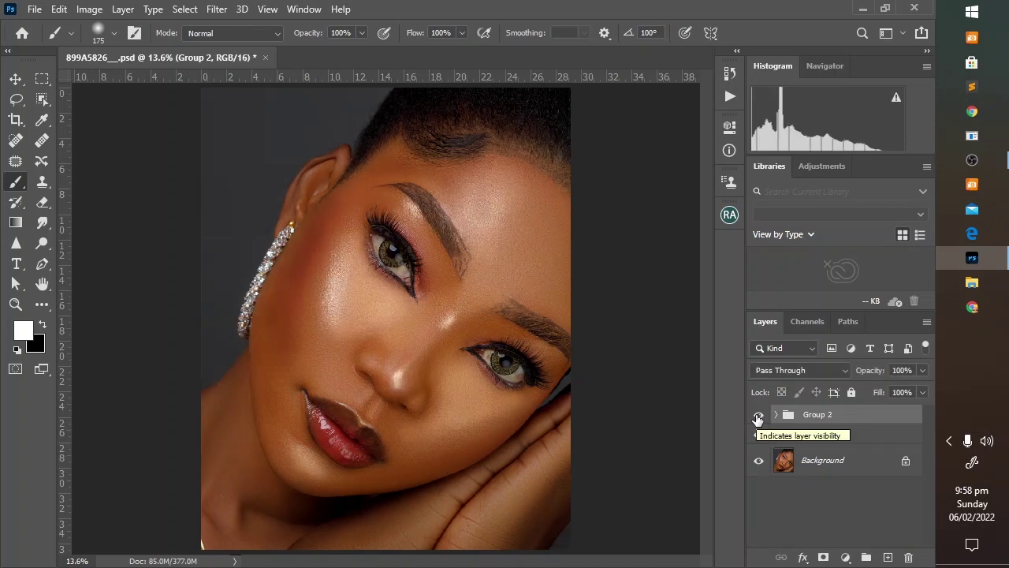
- Expand Group 2 and the nested Group 1, and select the dodge layer's mask
{"action": "left_click", "coordinate": [776, 414]}
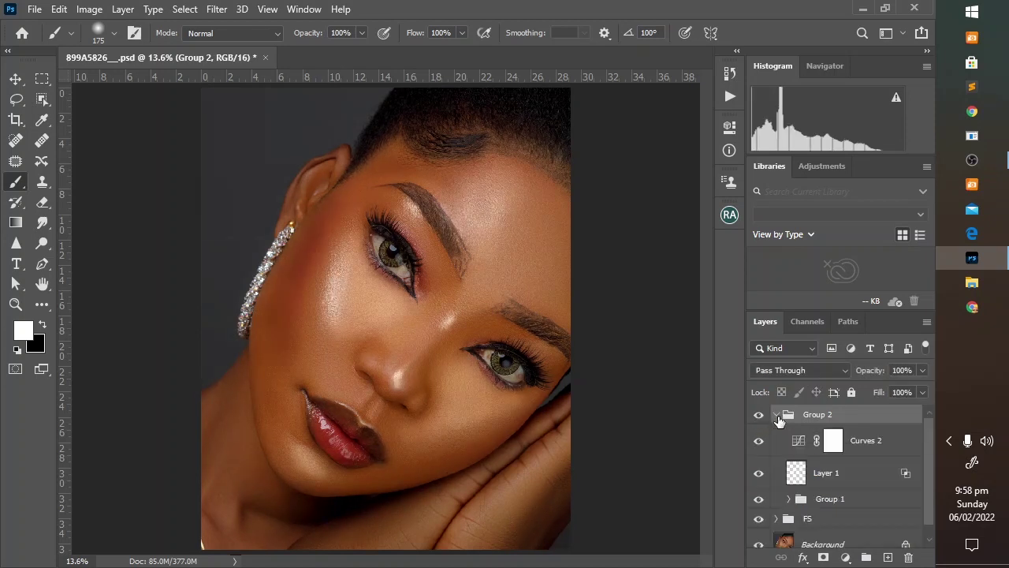
{"action": "scroll", "coordinate": [785, 512], "scroll_direction": "down", "scroll_amount": 1}
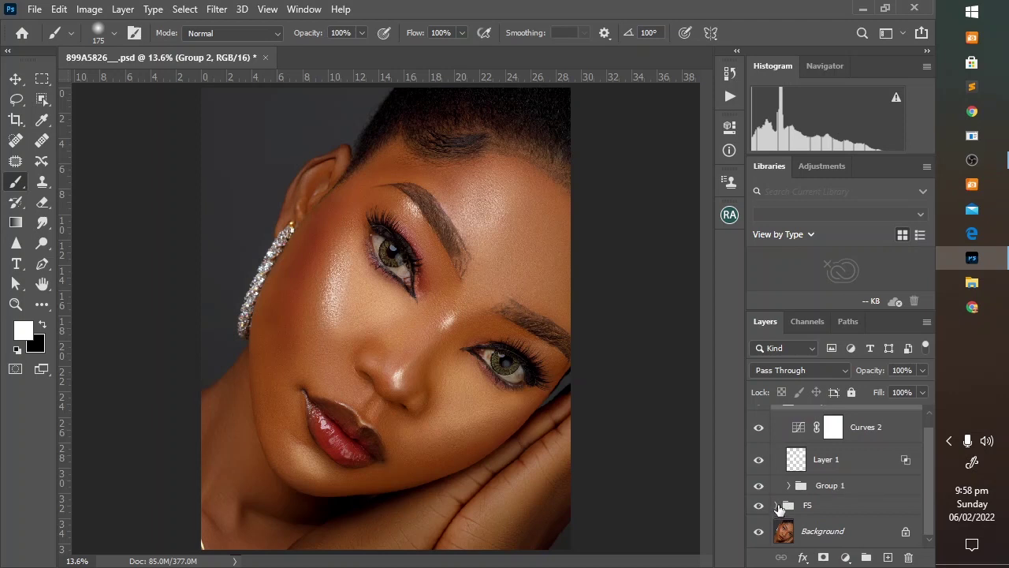
{"action": "left_click", "coordinate": [789, 485]}
{"action": "scroll", "coordinate": [801, 478], "scroll_direction": "down", "scroll_amount": 1}
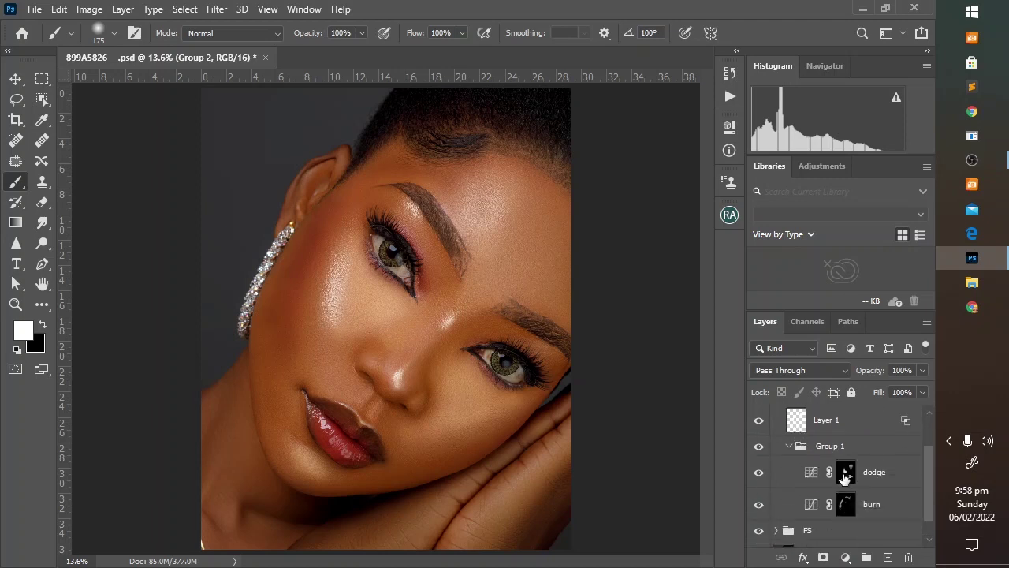
{"action": "left_click", "coordinate": [844, 478]}
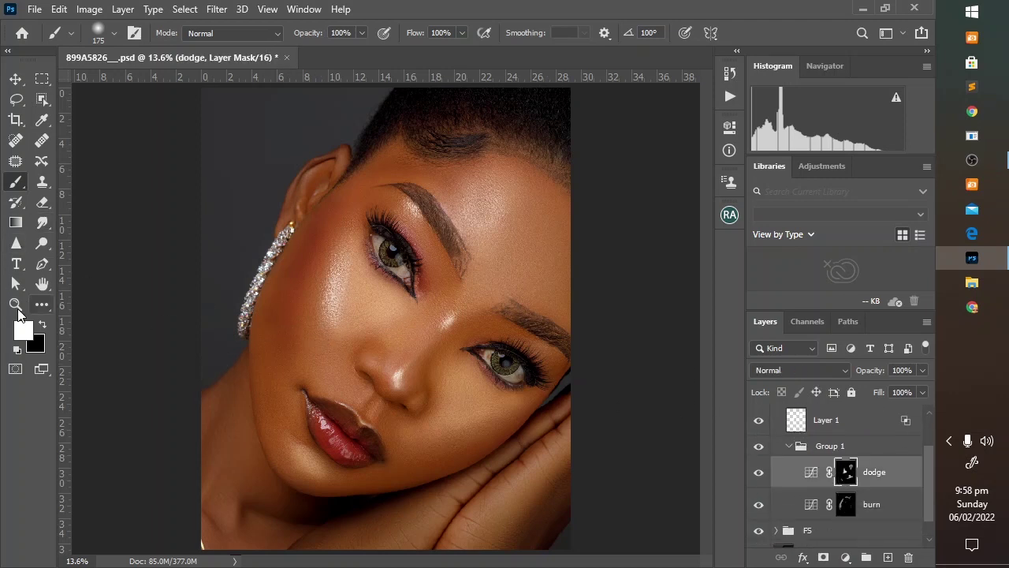
- Set the brush to 71% opacity, 2% flow and size 150
{"action": "mouse_move", "coordinate": [314, 34]}
{"action": "left_mouse_down"}
{"action": "mouse_move", "coordinate": [269, 52]}
{"action": "mouse_move", "coordinate": [291, 57]}
{"action": "left_mouse_up"}
{"action": "key", "text": "Return"}
{"action": "left_click_drag", "start_coordinate": [412, 34], "coordinate": [340, 59]}
{"action": "key", "text": "Return"}
{"action": "key", "text": "bracketleft"}
- Paint white on the burn layer's mask with a smaller brush to deepen the shading along the sides of the nose
{"action": "left_click", "coordinate": [843, 504]}
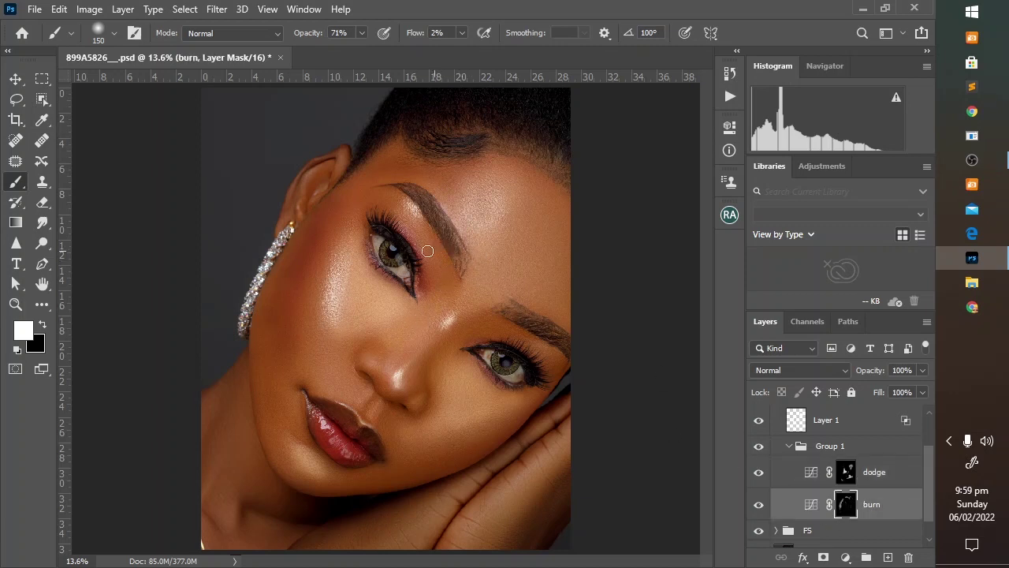
{"action": "key", "text": "bracketleft"}
{"action": "key", "text": "bracketleft"}
{"action": "mouse_move", "coordinate": [448, 283]}
{"action": "left_mouse_down"}
{"action": "mouse_move", "coordinate": [442, 266]}
{"action": "mouse_move", "coordinate": [445, 299]}
{"action": "mouse_move", "coordinate": [412, 346]}
{"action": "mouse_move", "coordinate": [451, 295]}
{"action": "mouse_move", "coordinate": [408, 343]}
{"action": "left_mouse_up"}
{"action": "left_click_drag", "start_coordinate": [454, 347], "coordinate": [459, 337]}
{"action": "key", "text": "bracketright"}
- Compare the portrait with the dodge and burn group, Group 1, hidden and shown
{"action": "left_click", "coordinate": [759, 448]}
{"action": "left_click", "coordinate": [759, 448]}
{"action": "left_click", "coordinate": [760, 448]}
{"action": "left_click", "coordinate": [760, 450]}
{"action": "left_click", "coordinate": [760, 449]}
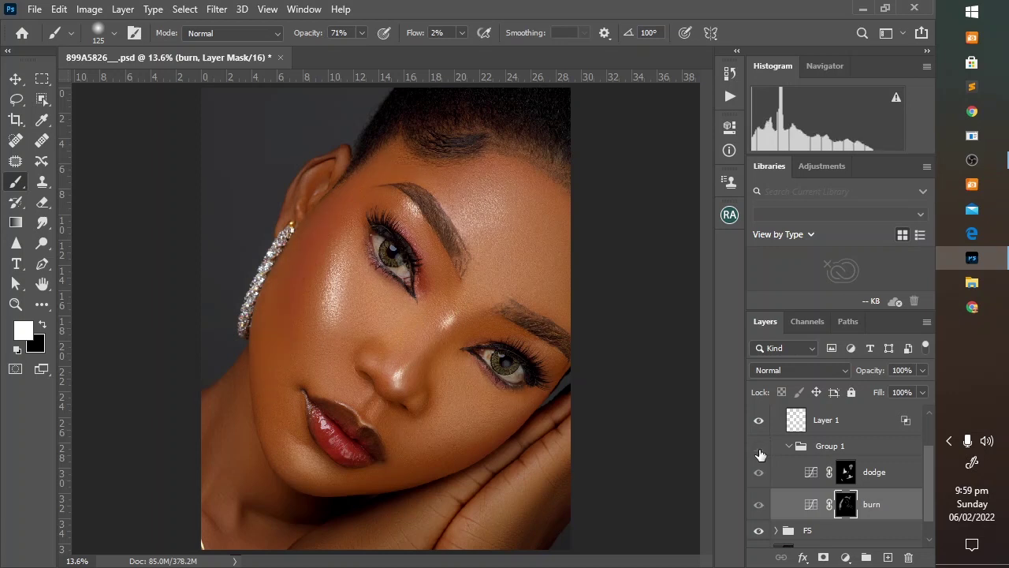
{"action": "left_click", "coordinate": [760, 450]}
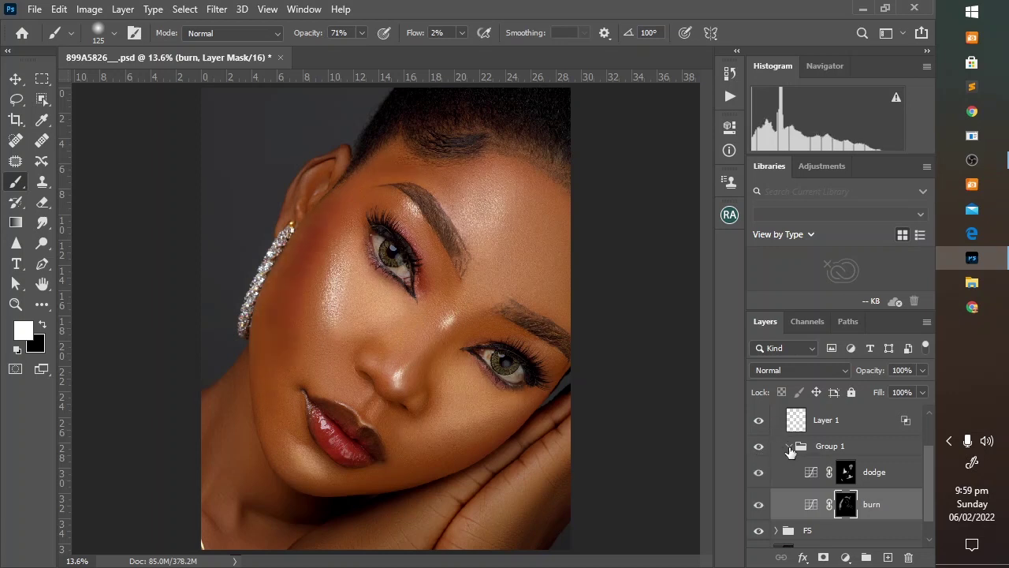
- Collapse Group 1 and Group 2, and compare the portrait with Group 2 hidden and shown
{"action": "left_click", "coordinate": [788, 447]}
{"action": "scroll", "coordinate": [794, 487], "scroll_direction": "up", "scroll_amount": 1}
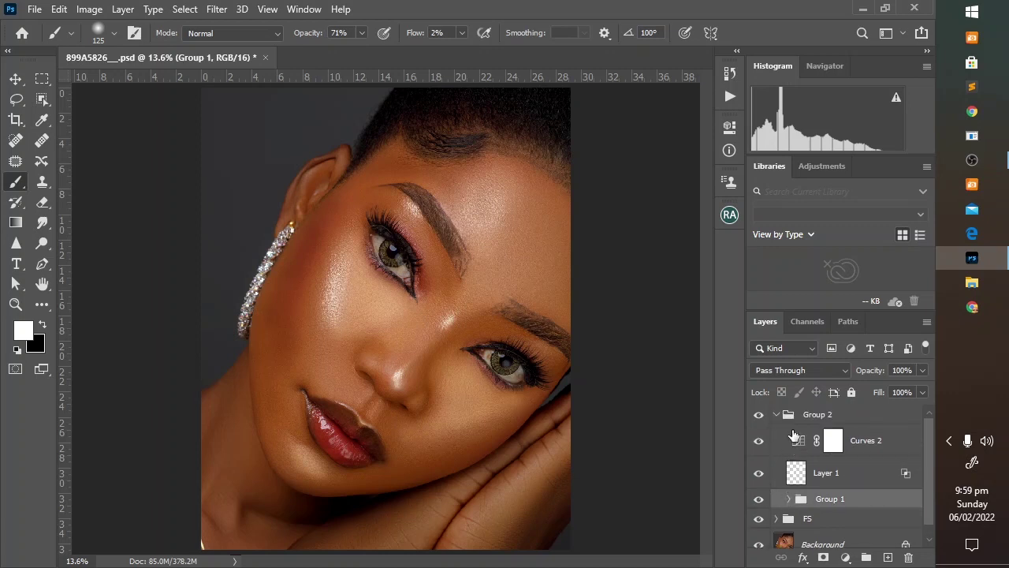
{"action": "left_click", "coordinate": [776, 415]}
{"action": "left_click", "coordinate": [759, 415]}
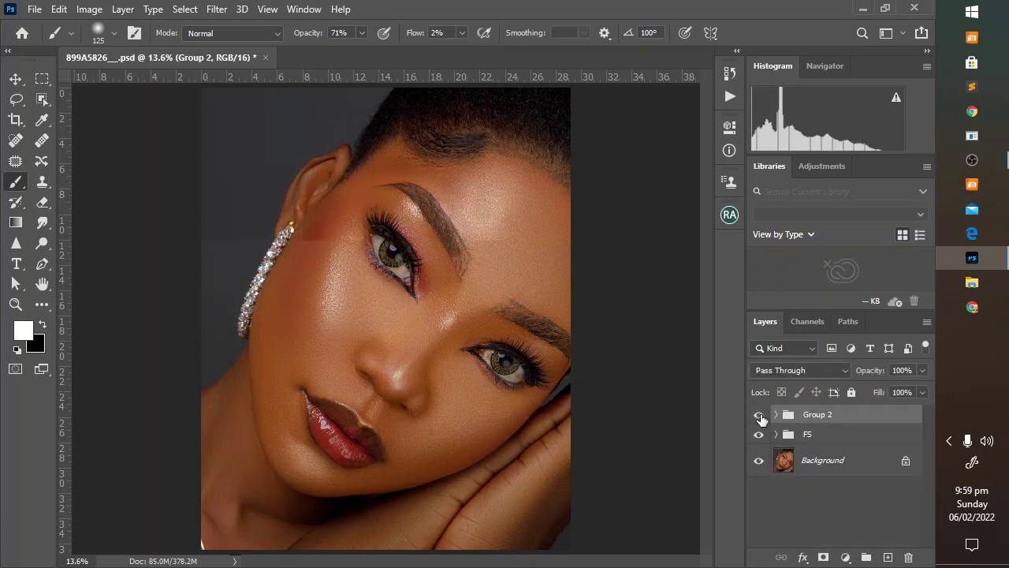
{"action": "left_click", "coordinate": [759, 414]}
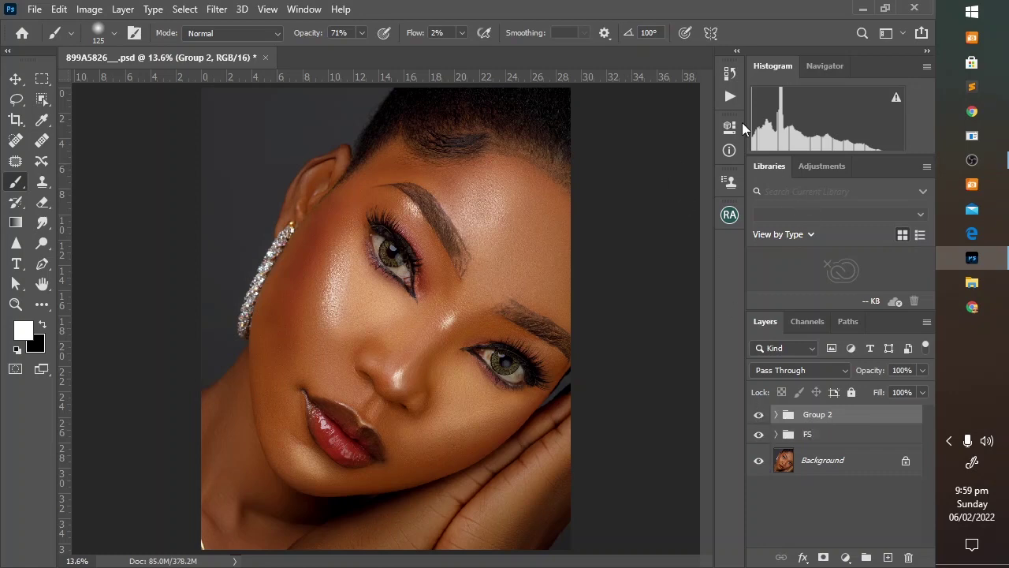
- Try a Color Lookup adjustment layer above Group 2 using the FallColors.look 3D LUT
{"action": "left_click", "coordinate": [845, 557]}
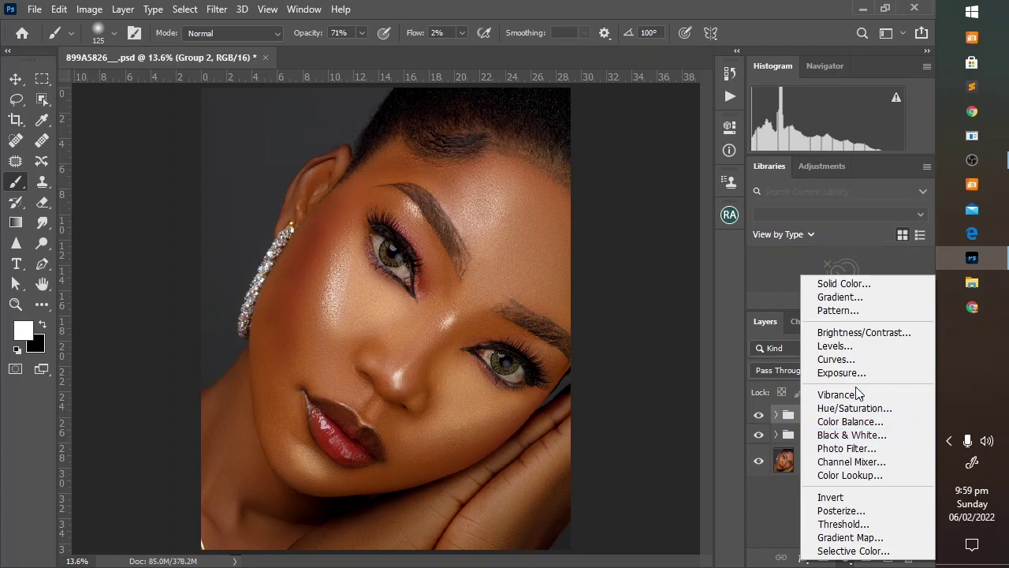
{"action": "left_click", "coordinate": [851, 475]}
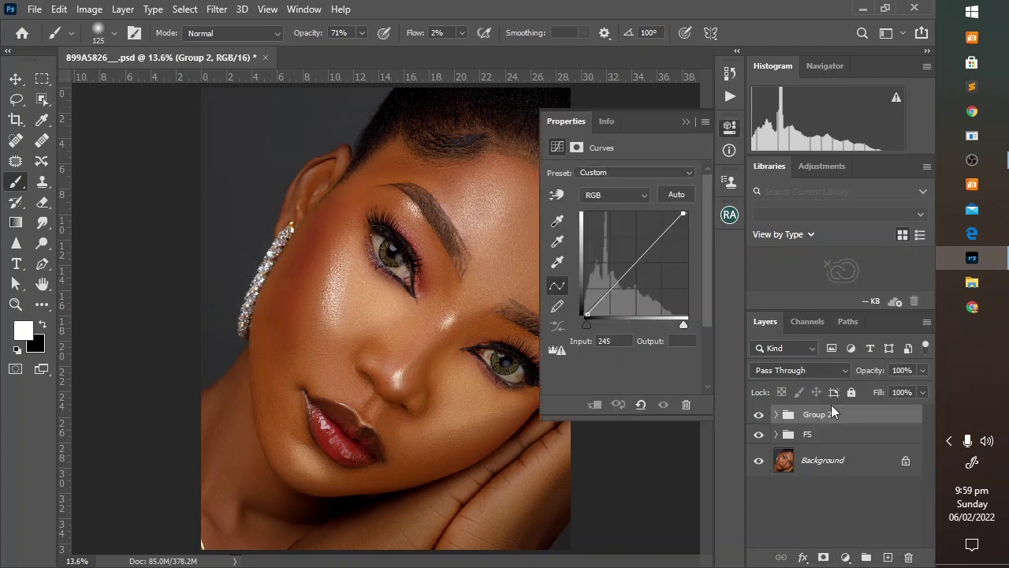
{"action": "left_click", "coordinate": [634, 175]}
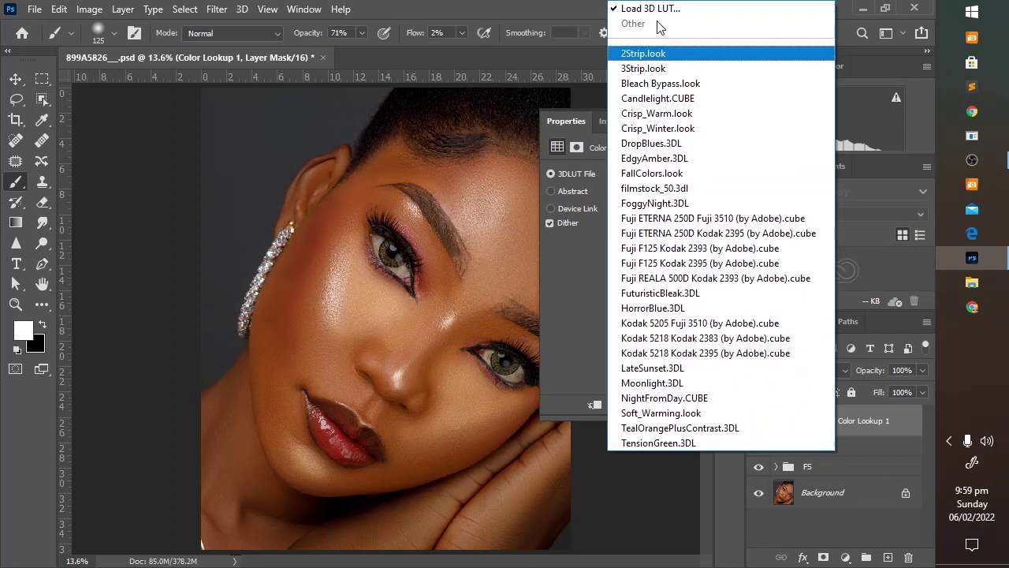
{"action": "left_click", "coordinate": [690, 180]}
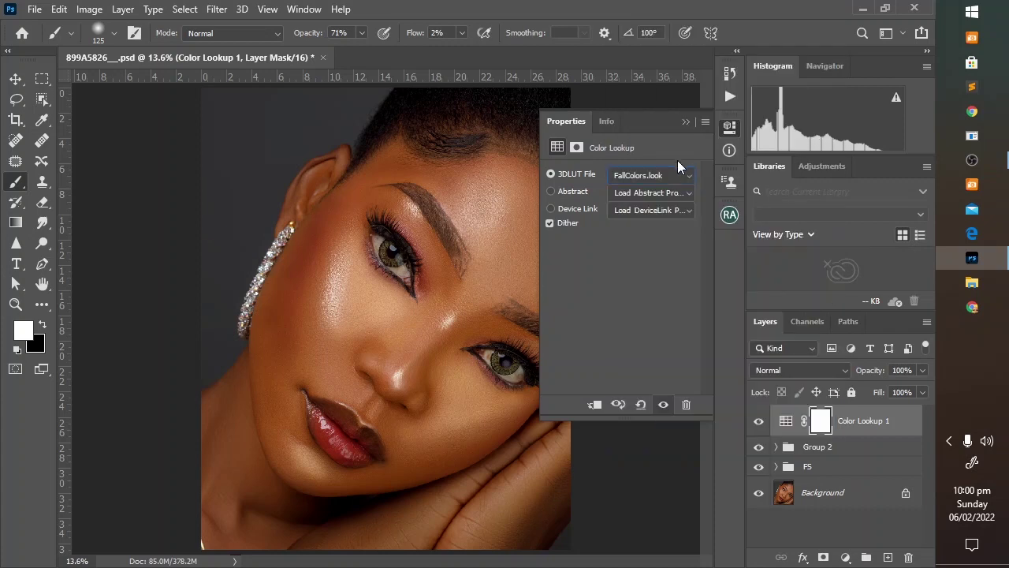
{"action": "left_click", "coordinate": [682, 122]}
- Compare the portrait with the Color Lookup layer hidden and at 19% opacity, and delete the layer
{"action": "left_click", "coordinate": [758, 421]}
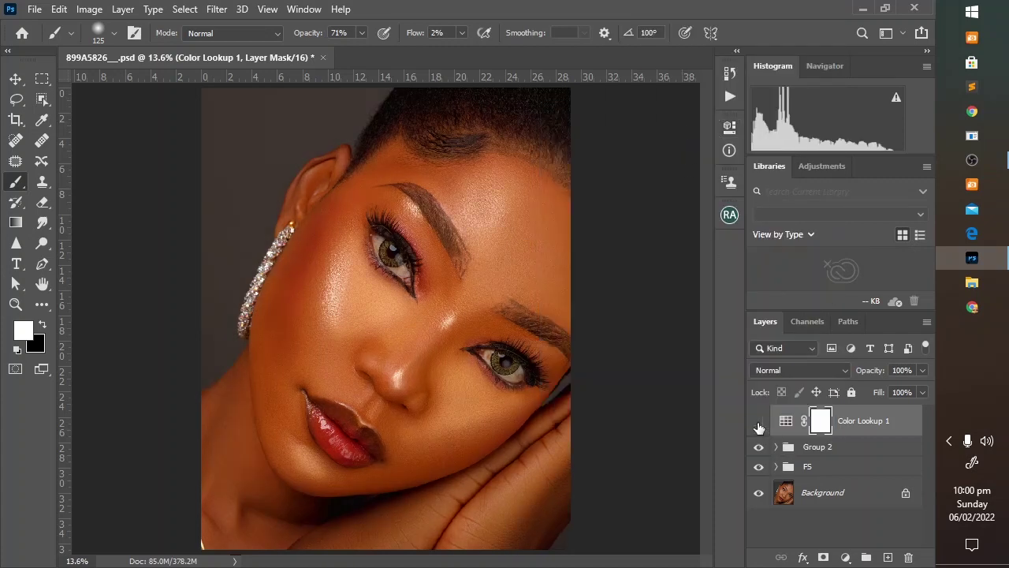
{"action": "left_click", "coordinate": [759, 422]}
{"action": "left_click", "coordinate": [758, 422]}
{"action": "left_click", "coordinate": [759, 423]}
{"action": "left_click_drag", "start_coordinate": [871, 370], "coordinate": [812, 396]}
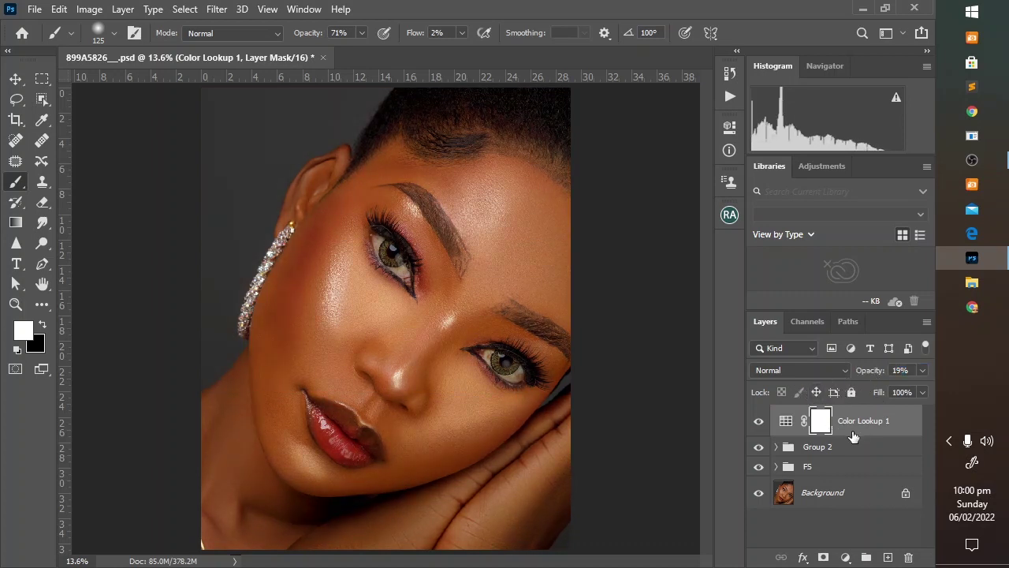
{"action": "left_click_drag", "start_coordinate": [854, 435], "coordinate": [908, 557]}
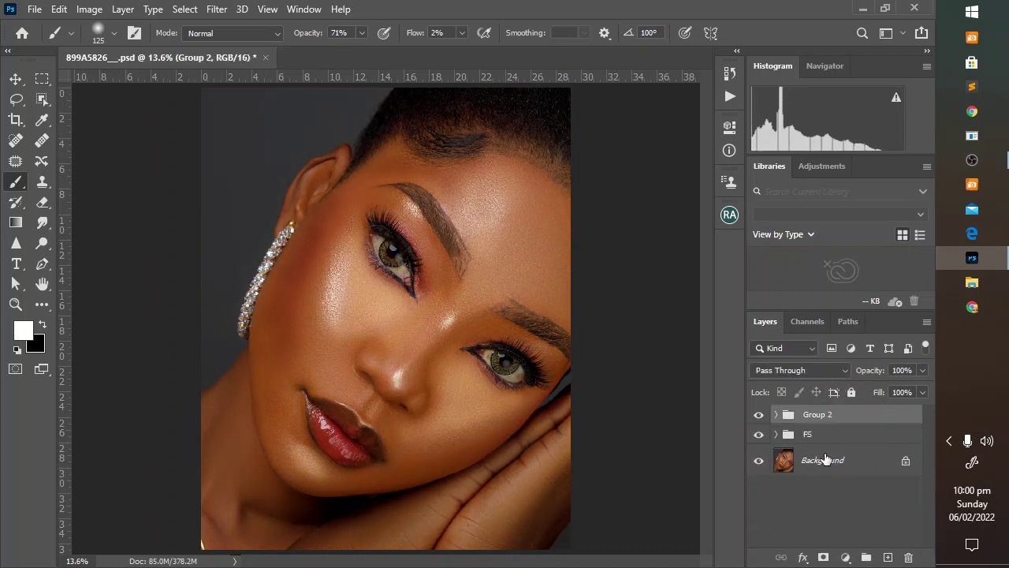